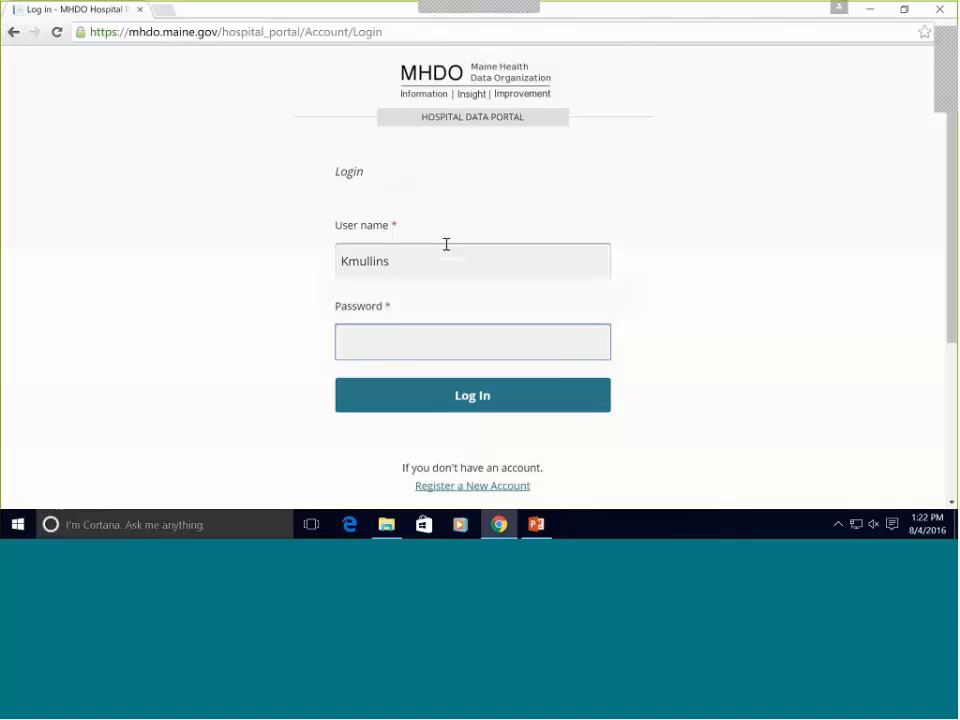
Log in to the hospital data portal with the account password and view the home page notifications.
{"action": "type", "text": "•••••••"}
{"action": "key", "text": "Return"}
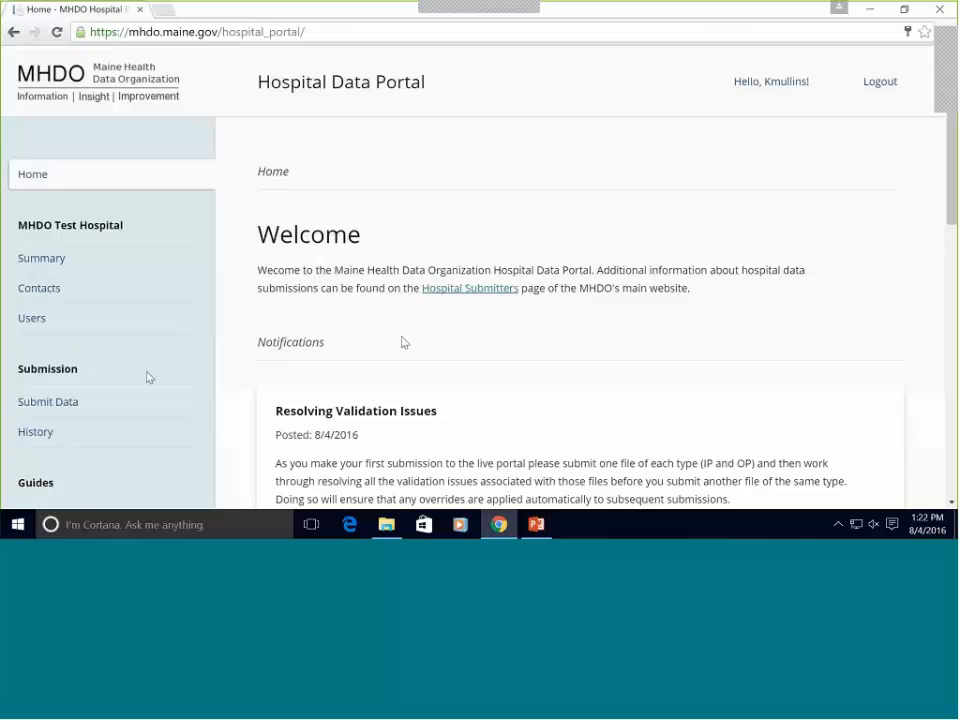
{"action": "scroll", "coordinate": [403, 340], "scroll_direction": "down", "scroll_amount": 3}
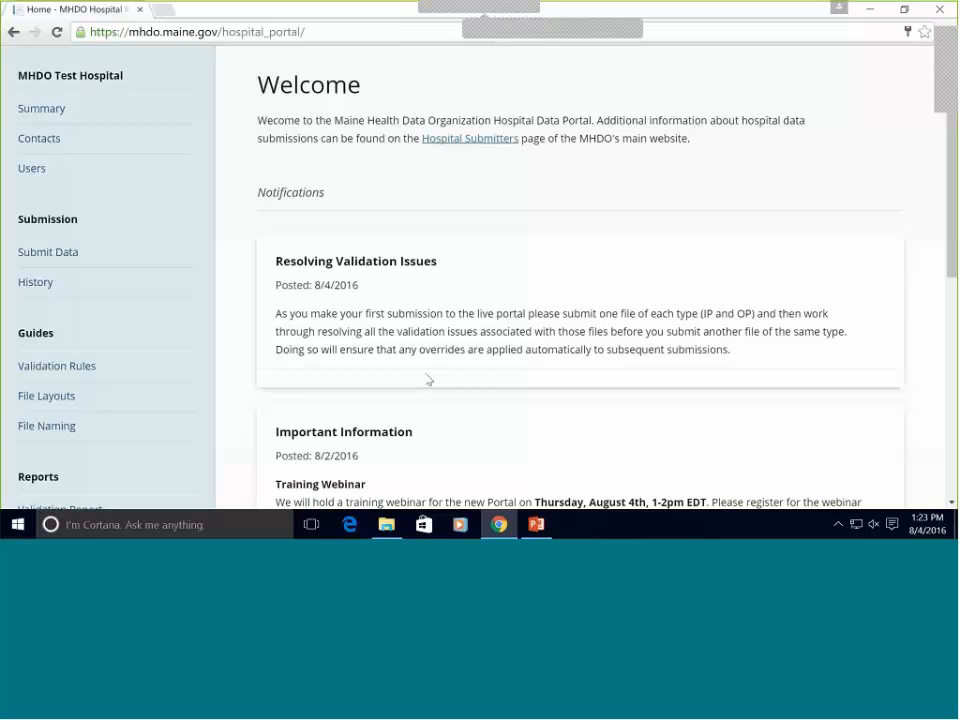
Submit the data file 300000_01_201601_201601_OP_11_v10 from the 160804Training folder as a new submission.
{"action": "left_click", "coordinate": [69, 256]}
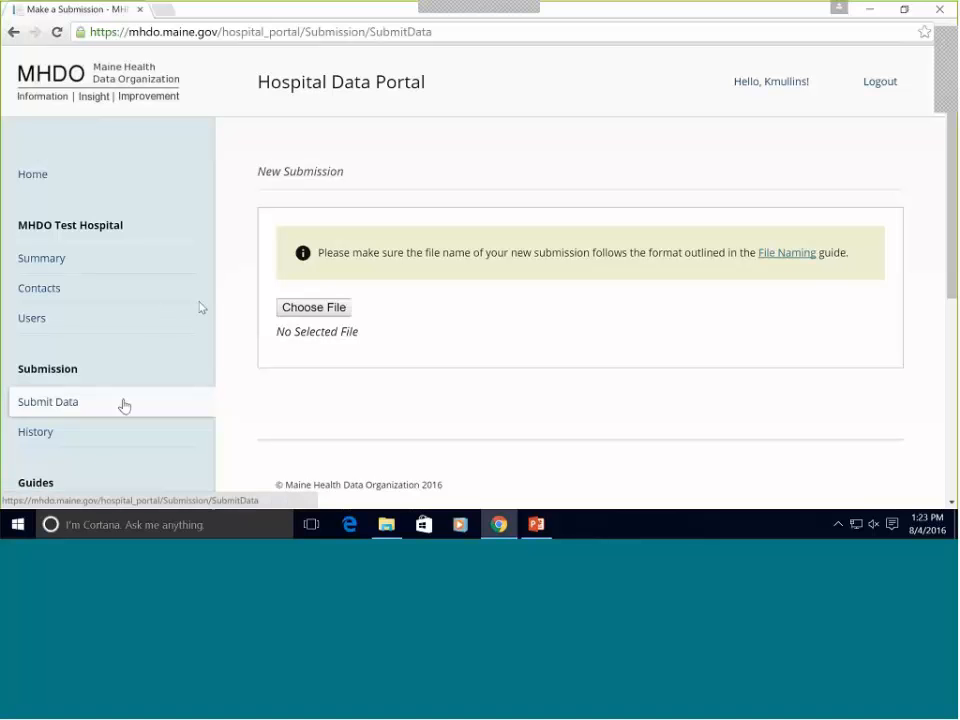
{"action": "left_click", "coordinate": [320, 308]}
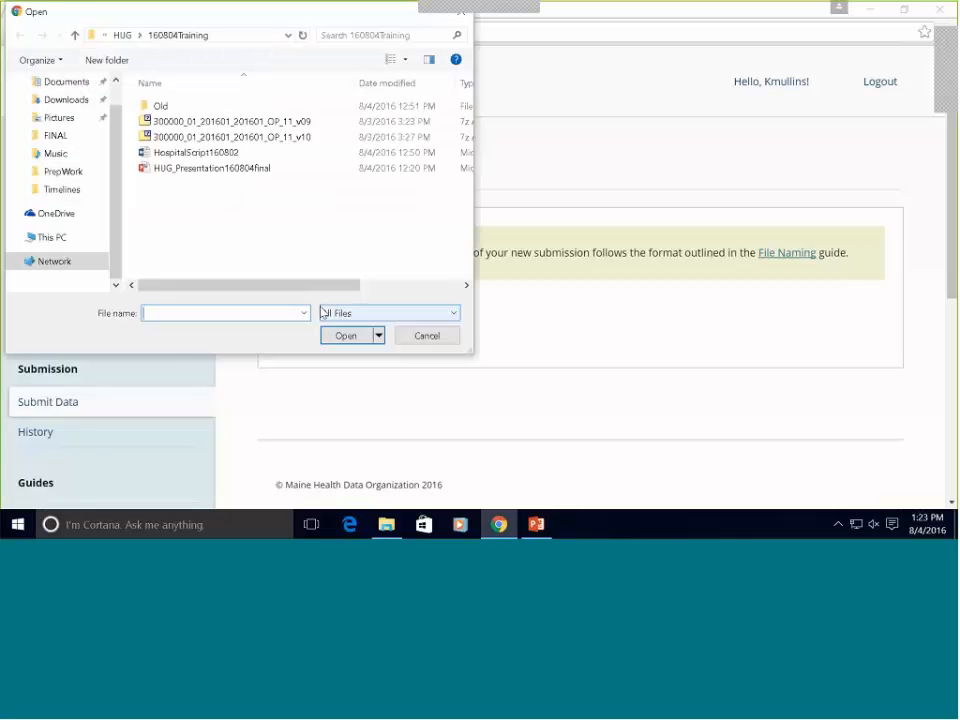
{"action": "double_click", "coordinate": [247, 135]}
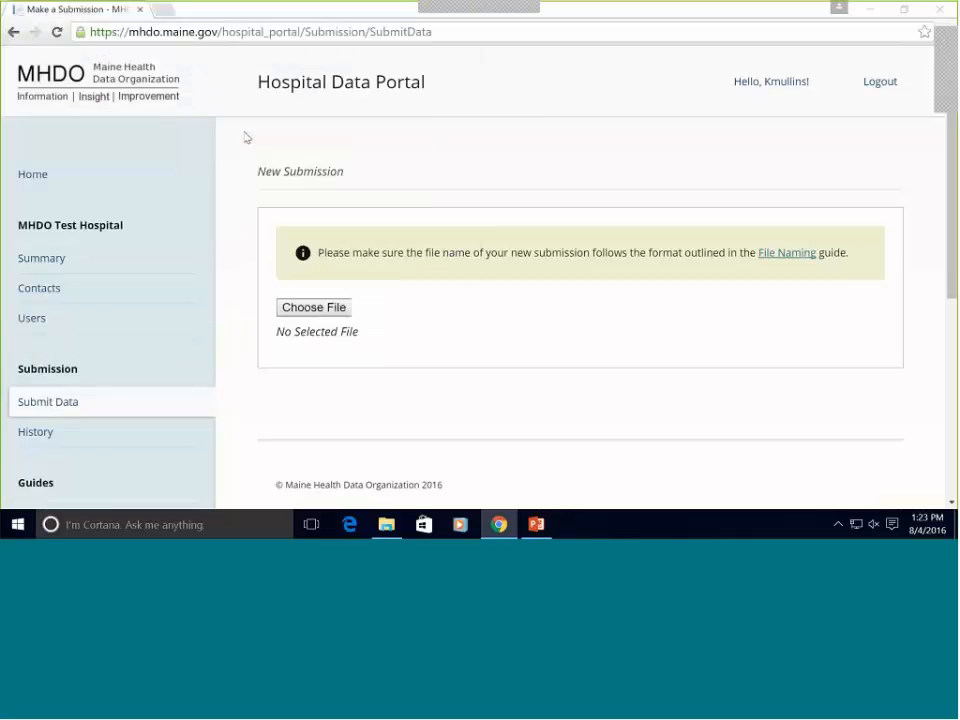
{"action": "key", "text": "Return"}
{"action": "left_click", "coordinate": [410, 471]}
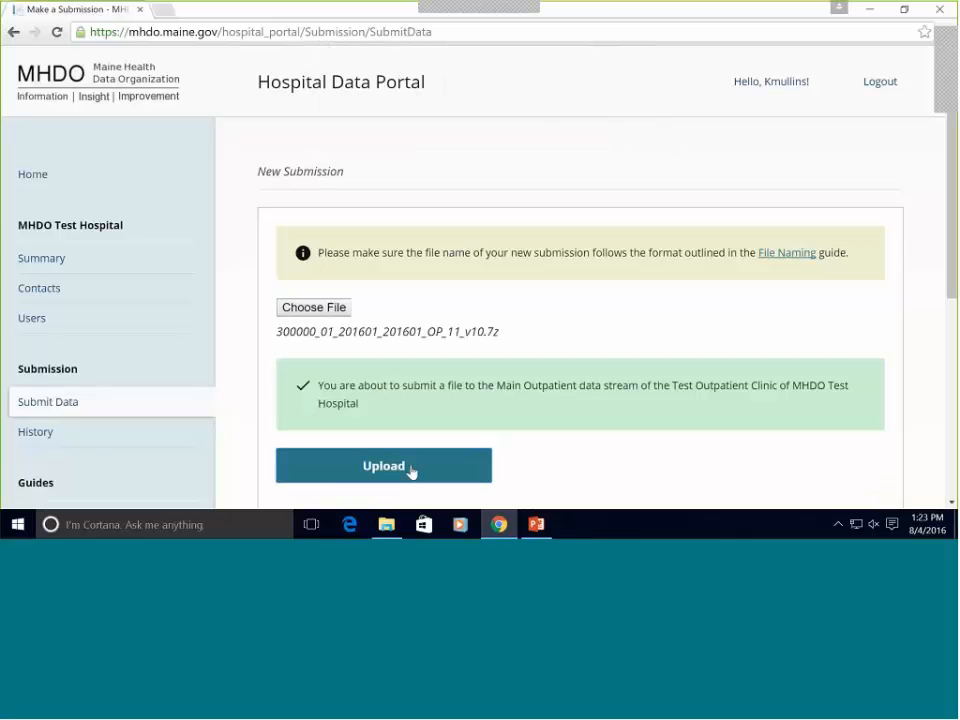
{"action": "left_click", "coordinate": [600, 151]}
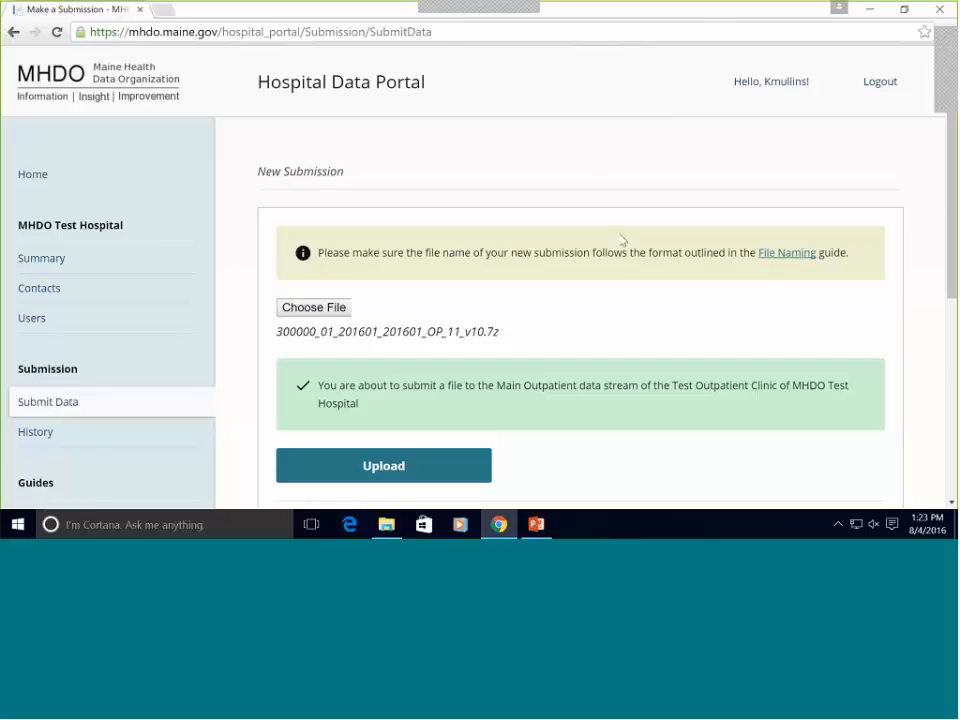
{"action": "scroll", "coordinate": [621, 242], "scroll_direction": "down", "scroll_amount": 2}
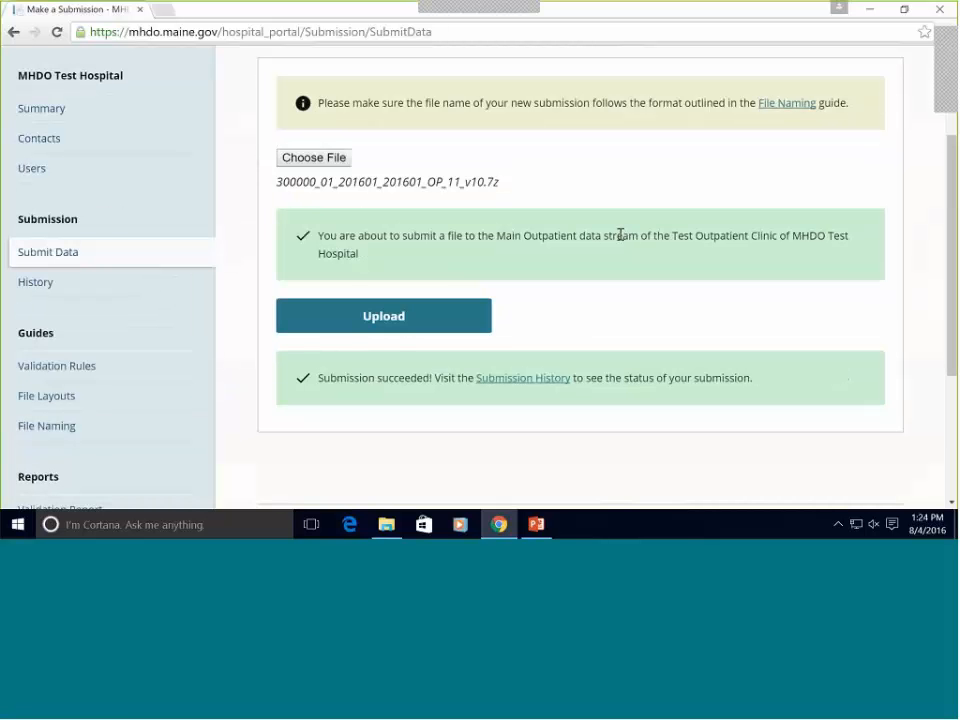
From the submission history, open the validation results of 300000_01_201601_201601_OP_11_v09.7z.
{"action": "left_click", "coordinate": [45, 282]}
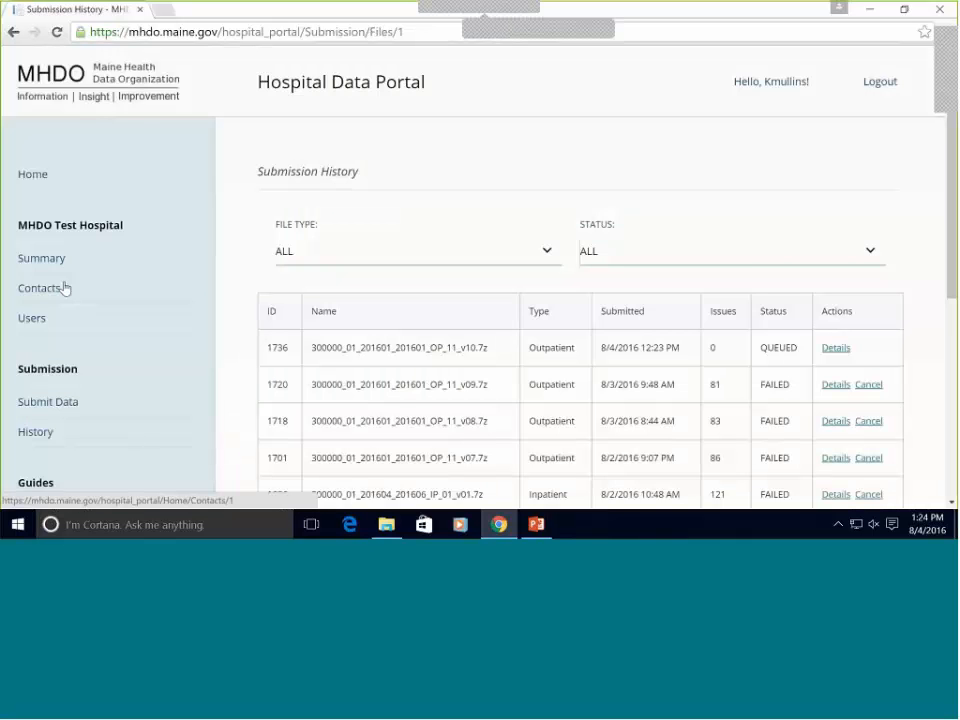
{"action": "scroll", "coordinate": [778, 249], "scroll_direction": "down", "scroll_amount": 1}
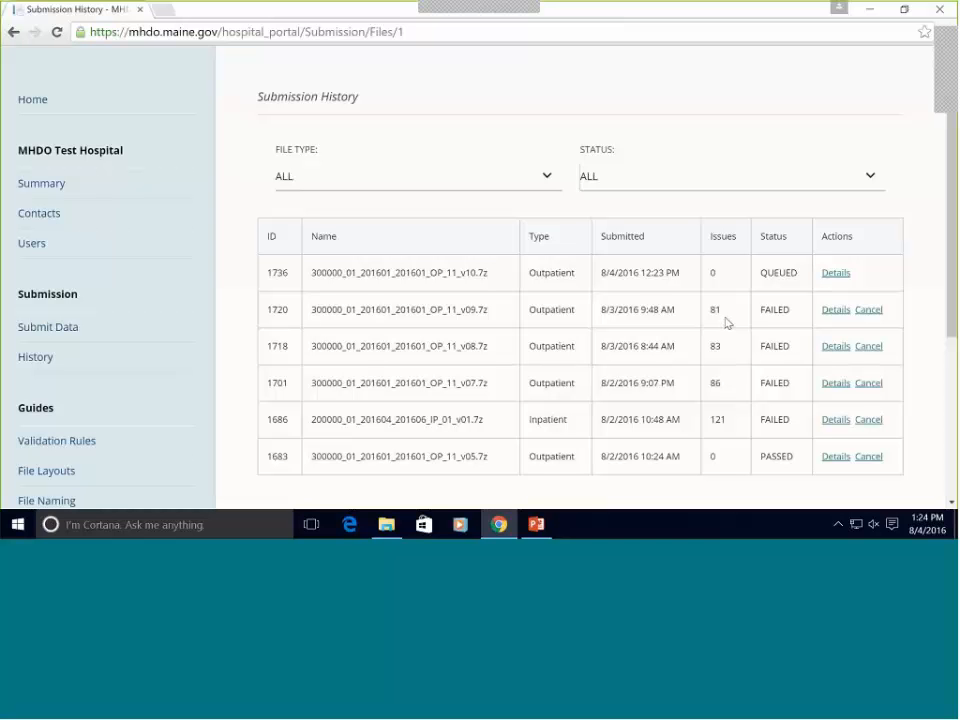
{"action": "left_click", "coordinate": [835, 312]}
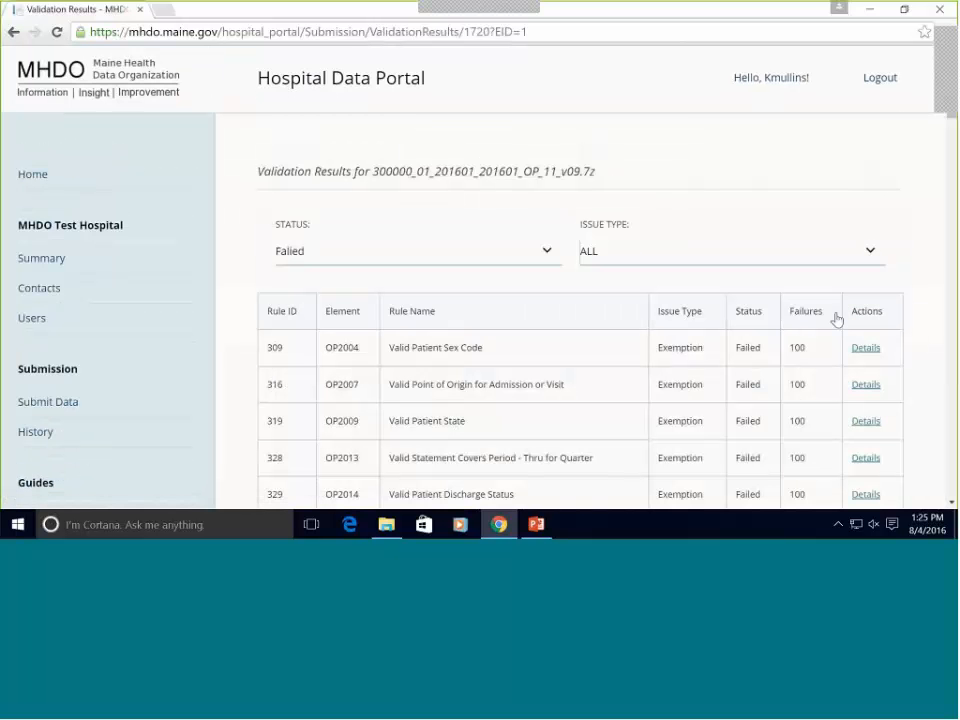
Open the validation result of the failed Valid Patient Sex Code rule.
{"action": "scroll", "coordinate": [836, 318], "scroll_direction": "down", "scroll_amount": 1}
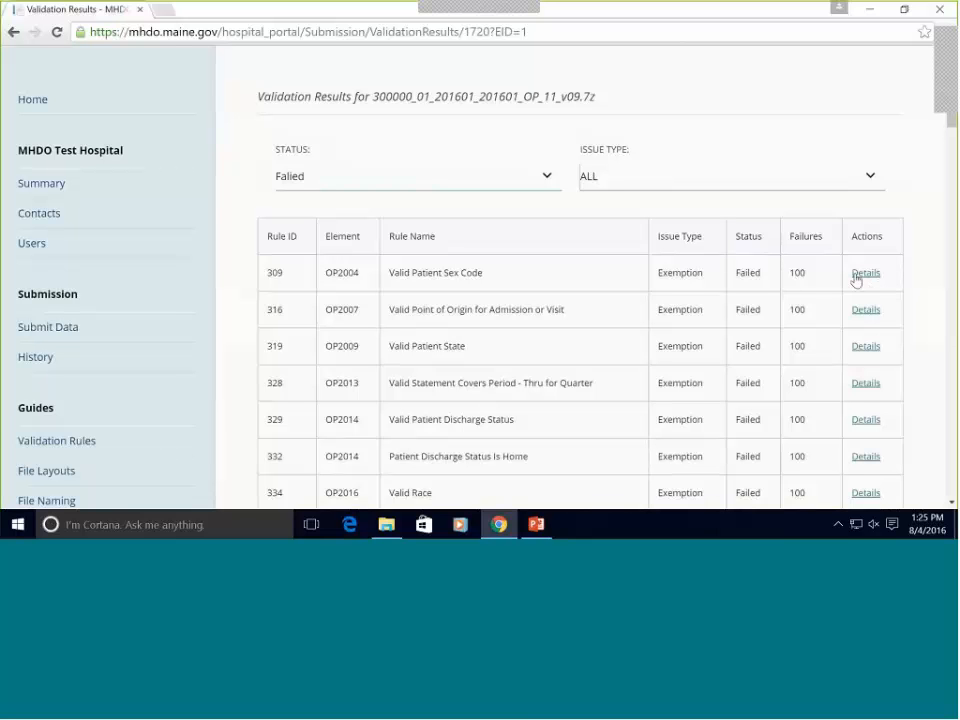
{"action": "left_click", "coordinate": [856, 273]}
{"action": "scroll", "coordinate": [766, 259], "scroll_direction": "down", "scroll_amount": 3}
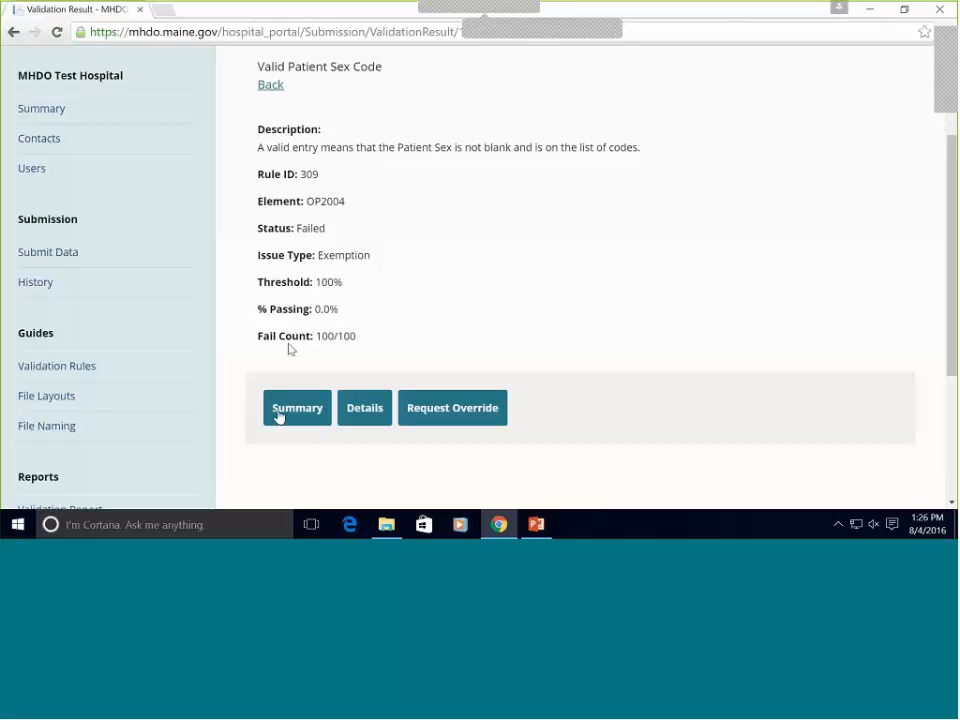
View the validation failure summary for the Valid Patient Sex Code rule and return to its result.
{"action": "left_click", "coordinate": [279, 416]}
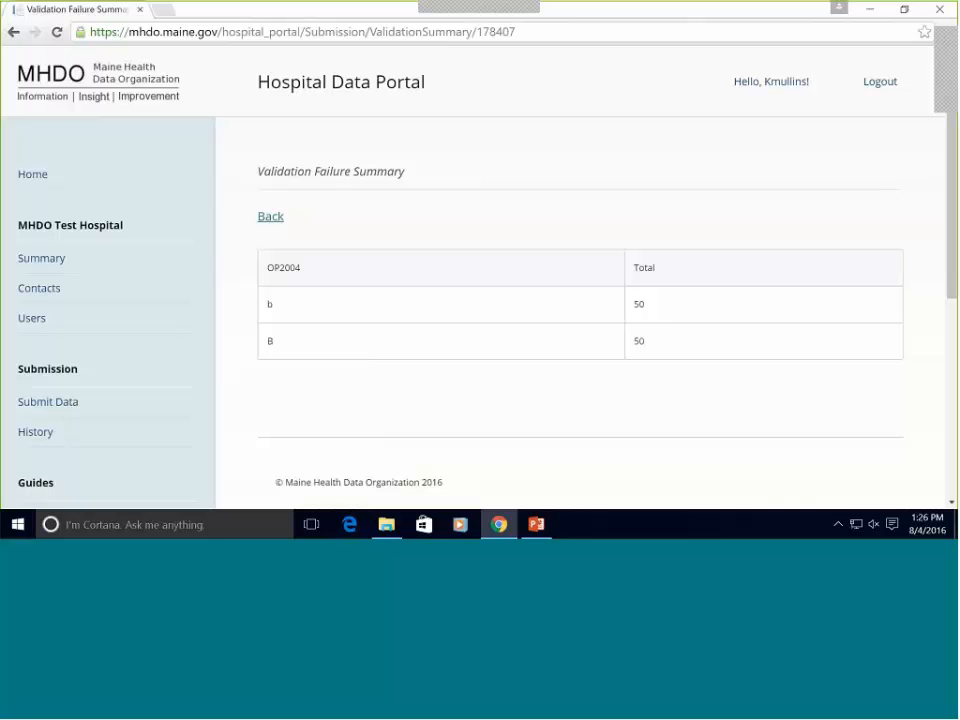
{"action": "left_click", "coordinate": [271, 217]}
{"action": "scroll", "coordinate": [389, 300], "scroll_direction": "down", "scroll_amount": 3}
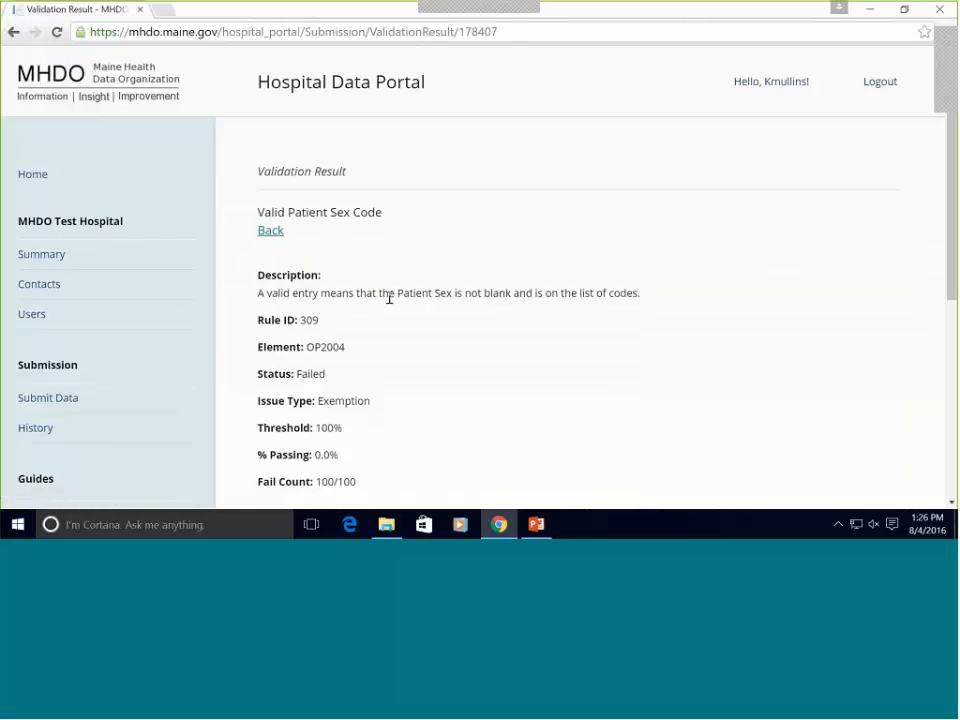
Examine the record-level failure details of the Valid Patient Sex Code rule, and return to its result.
{"action": "left_click", "coordinate": [363, 339]}
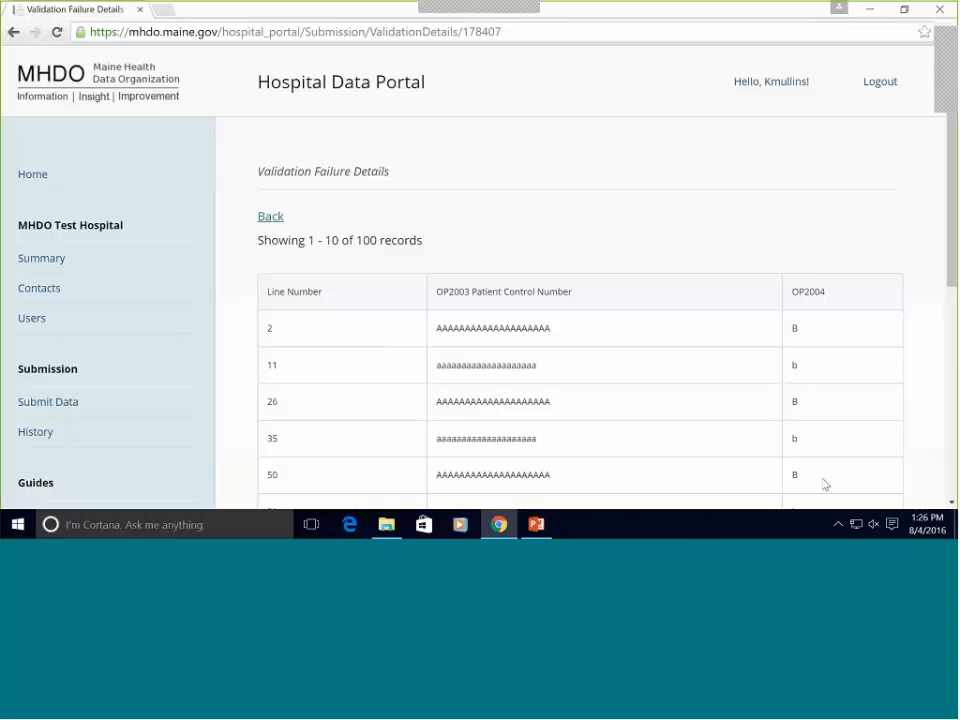
{"action": "scroll", "coordinate": [823, 484], "scroll_direction": "down", "scroll_amount": 2}
{"action": "scroll", "coordinate": [823, 484], "scroll_direction": "down", "scroll_amount": 1}
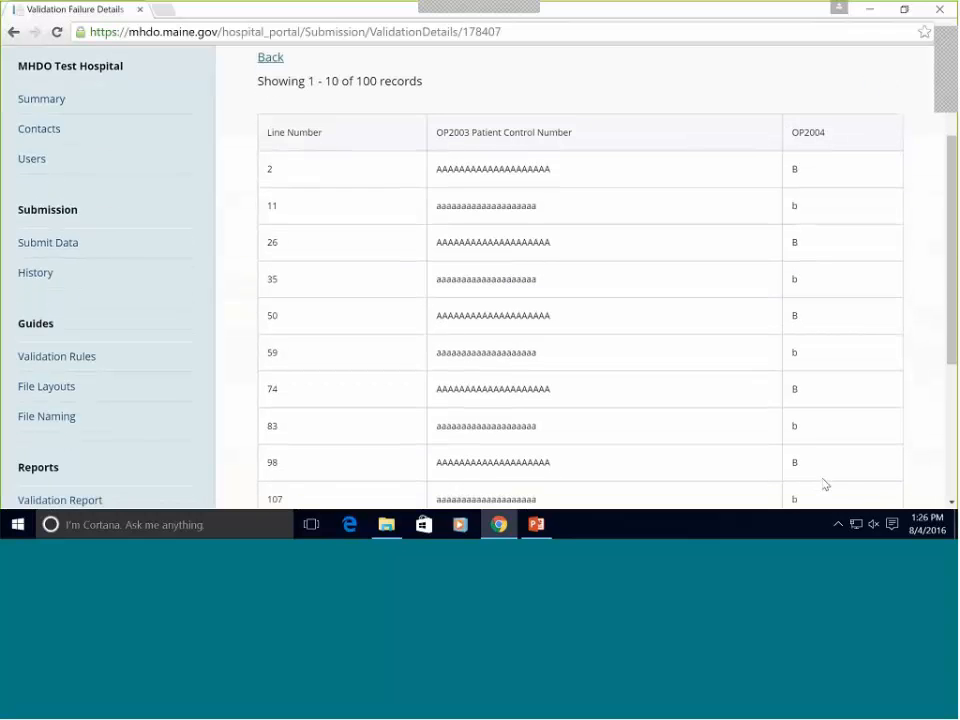
{"action": "scroll", "coordinate": [823, 484], "scroll_direction": "down", "scroll_amount": 2}
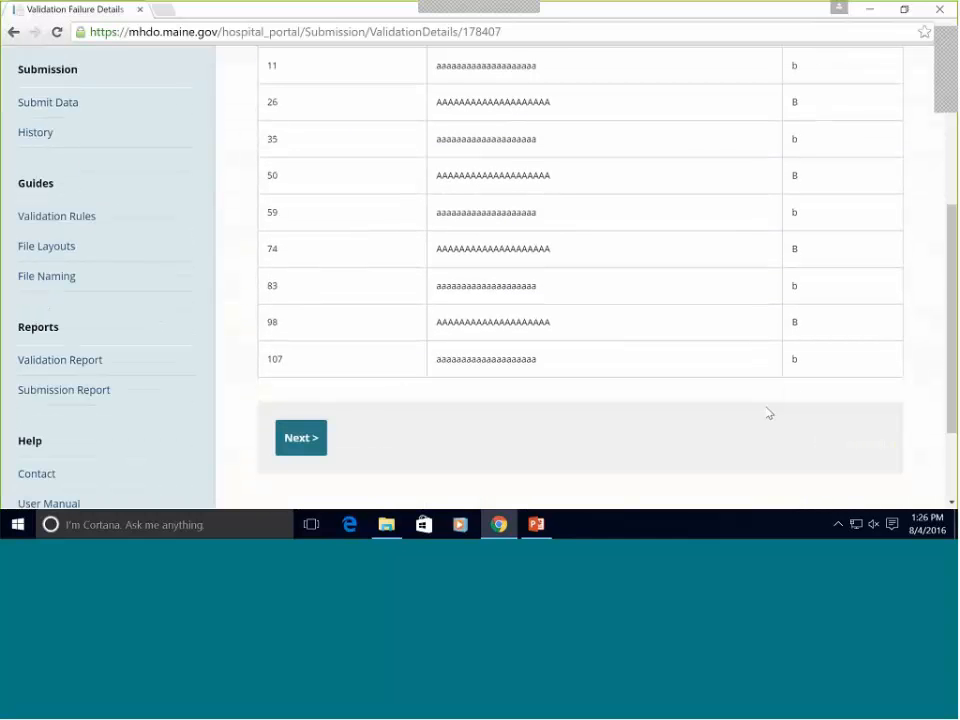
{"action": "scroll", "coordinate": [768, 416], "scroll_direction": "up", "scroll_amount": 2}
{"action": "scroll", "coordinate": [767, 413], "scroll_direction": "up", "scroll_amount": 2}
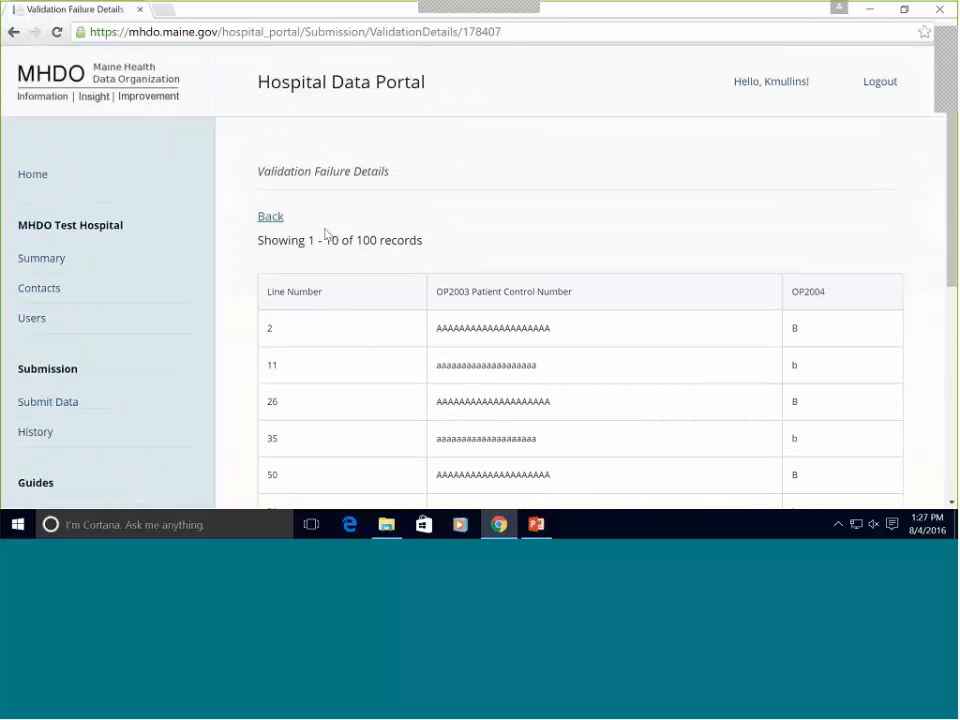
{"action": "left_click", "coordinate": [268, 218]}
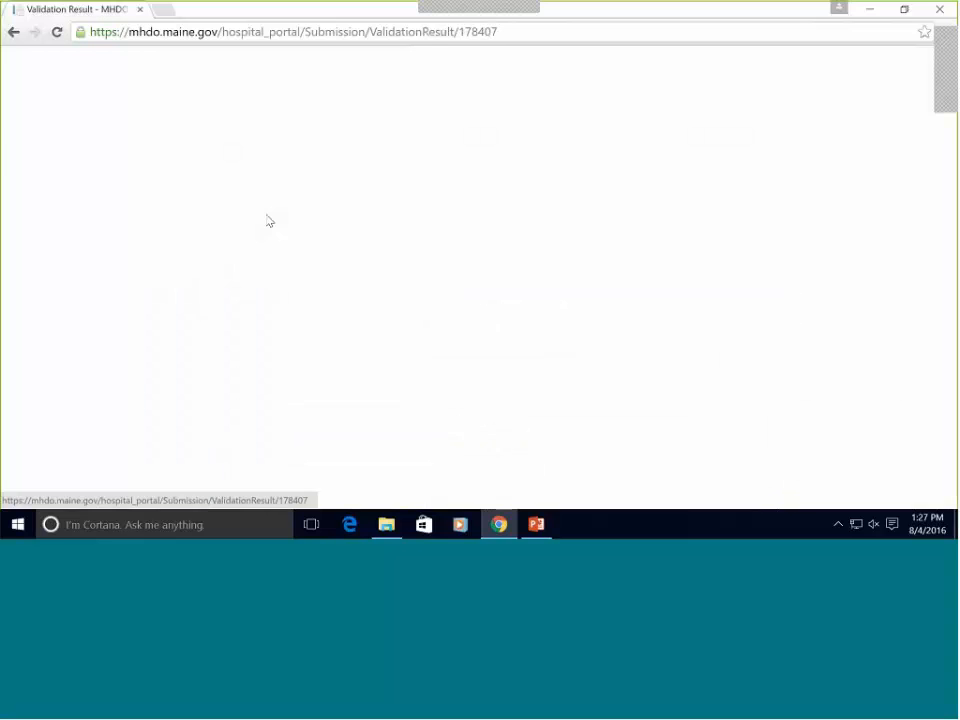
Request an override for the Valid Patient Sex Code rule, covering the period from month 1 to month 6 of 2016.
{"action": "scroll", "coordinate": [347, 284], "scroll_direction": "down", "scroll_amount": 2}
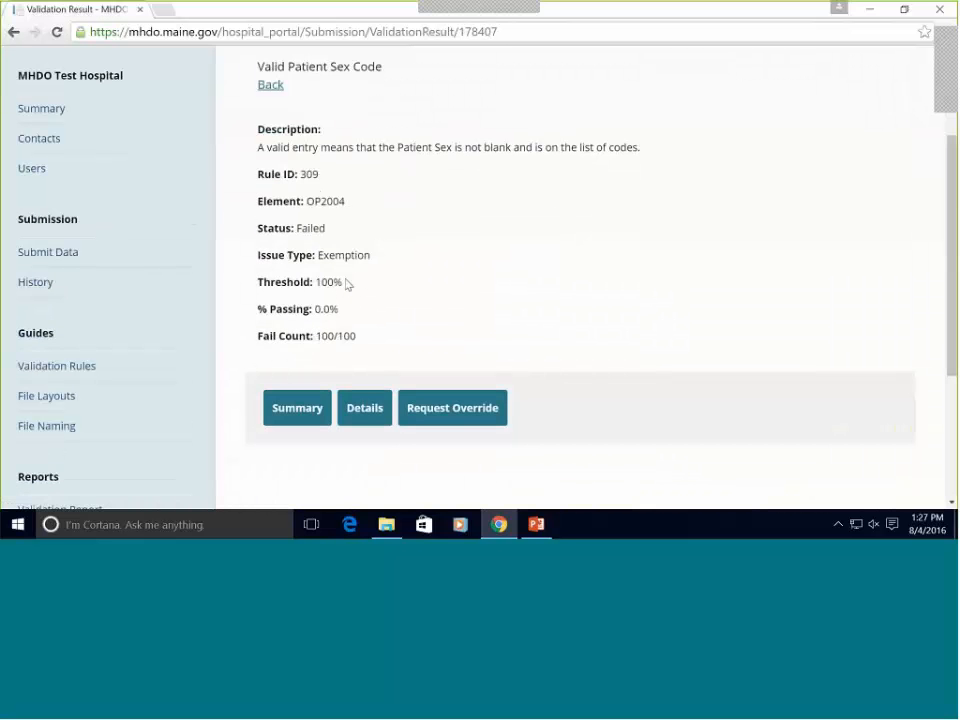
{"action": "left_click", "coordinate": [452, 407]}
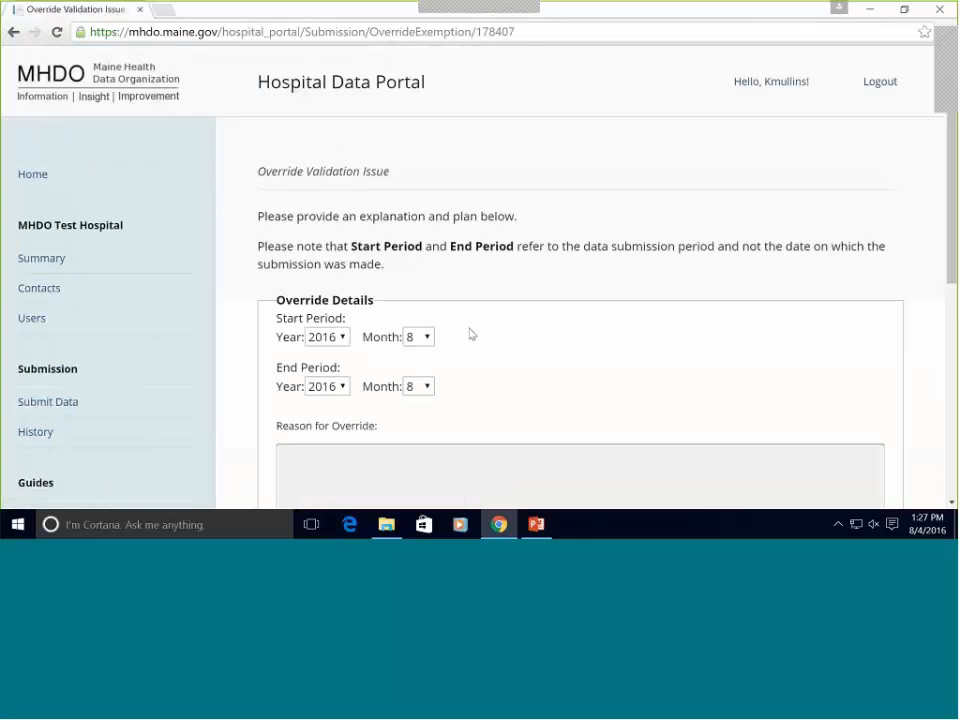
{"action": "scroll", "coordinate": [471, 333], "scroll_direction": "down", "scroll_amount": 3}
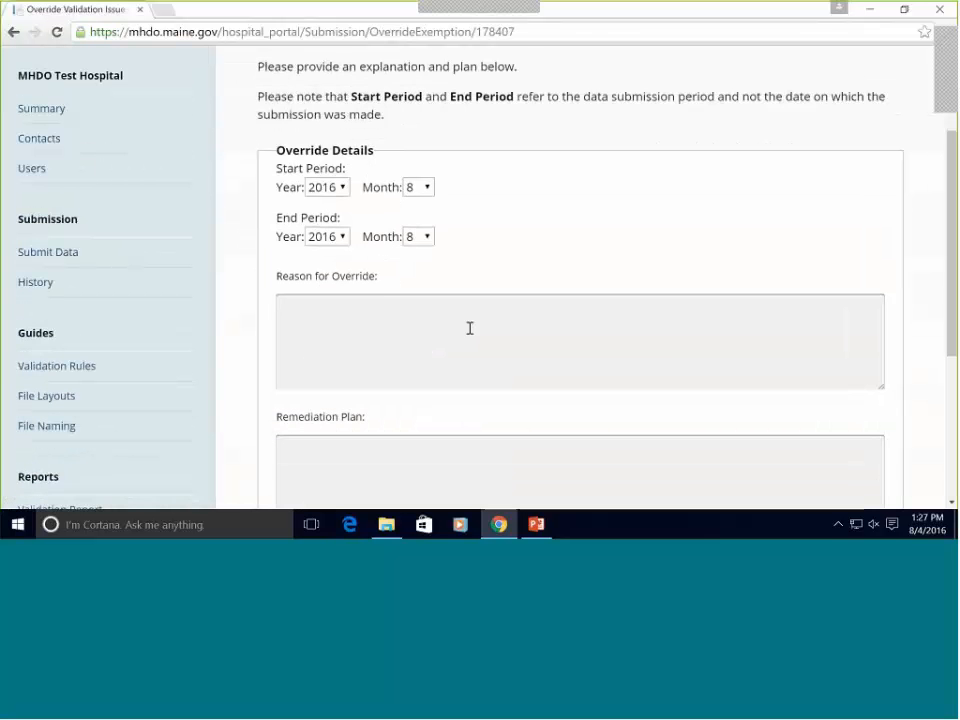
{"action": "left_click", "coordinate": [415, 189]}
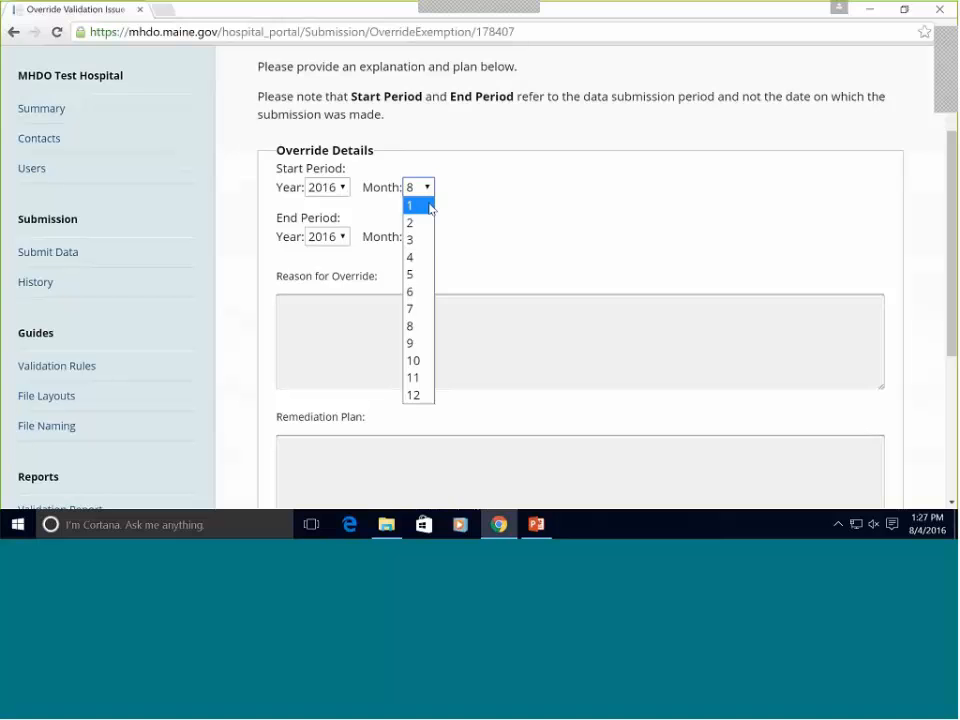
{"action": "left_click", "coordinate": [431, 206]}
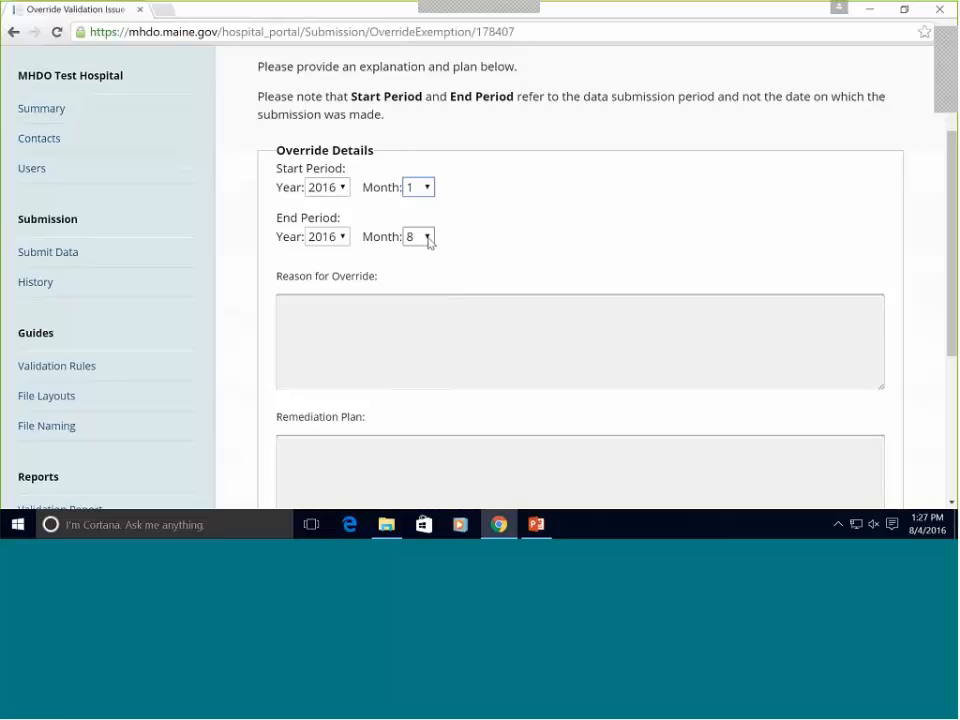
{"action": "left_click", "coordinate": [428, 238]}
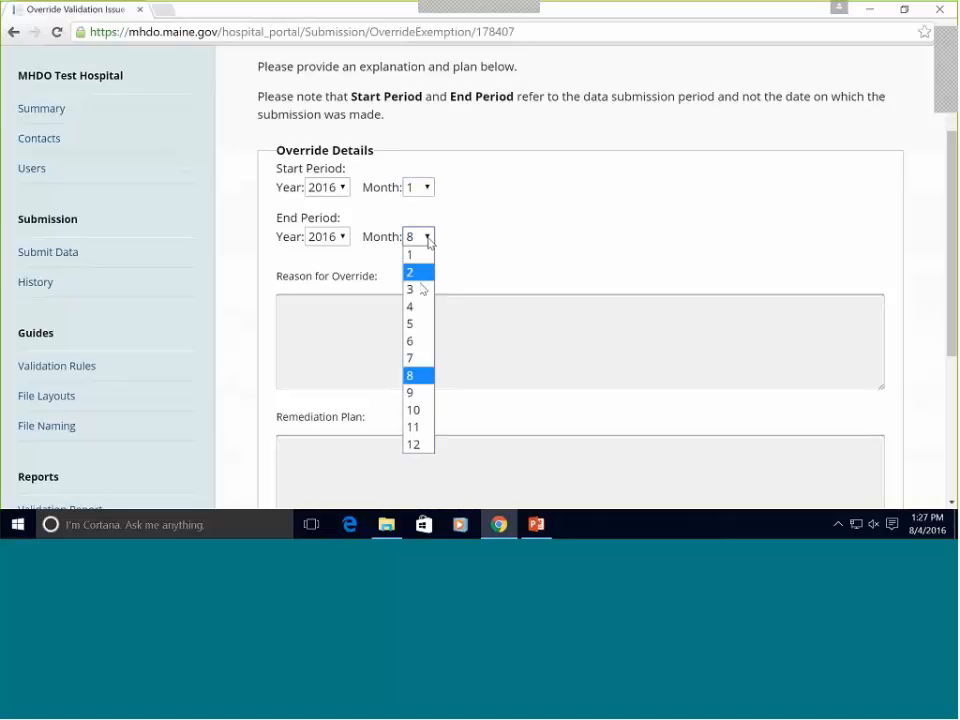
{"action": "left_click", "coordinate": [420, 340]}
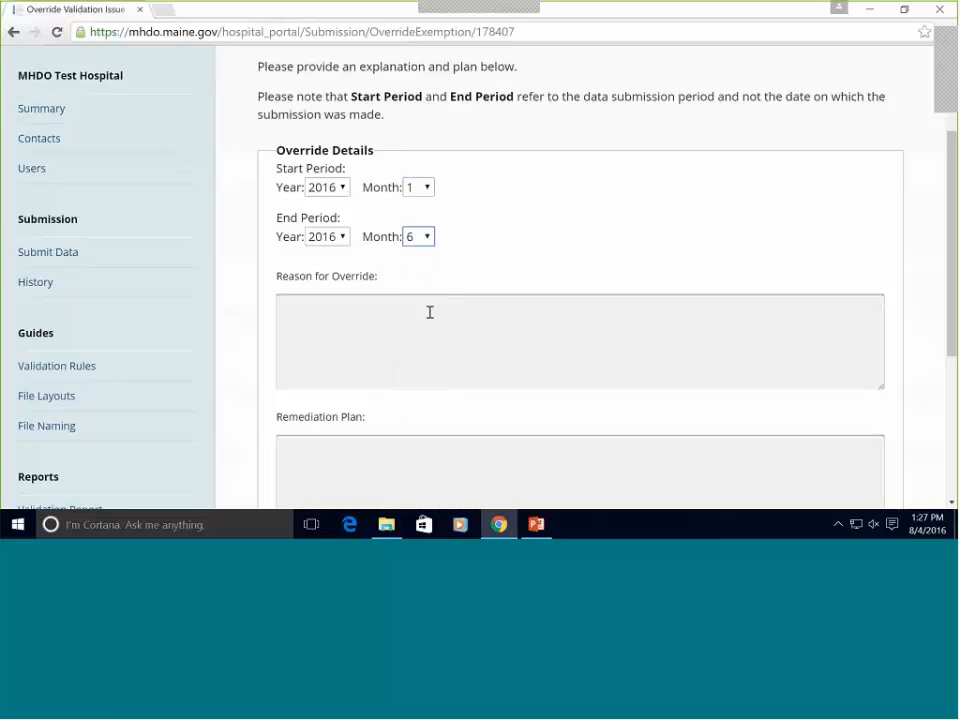
Enter "Our system currently allows for use of invalid codes" as the reason for the override.
{"action": "left_click", "coordinate": [430, 312]}
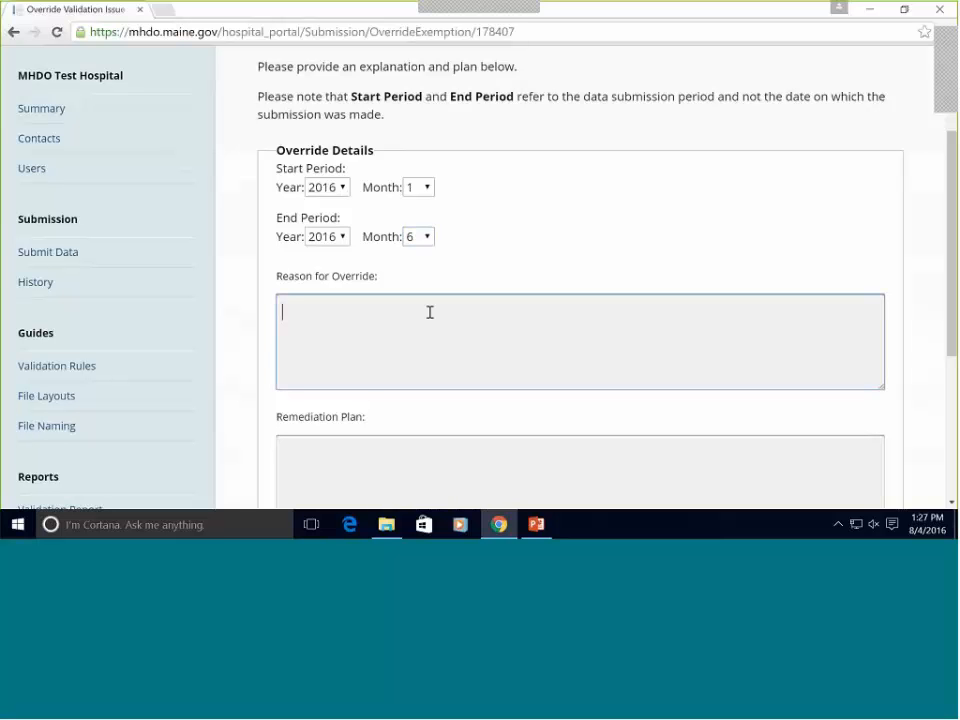
{"action": "type", "text": "Our system currentl"}
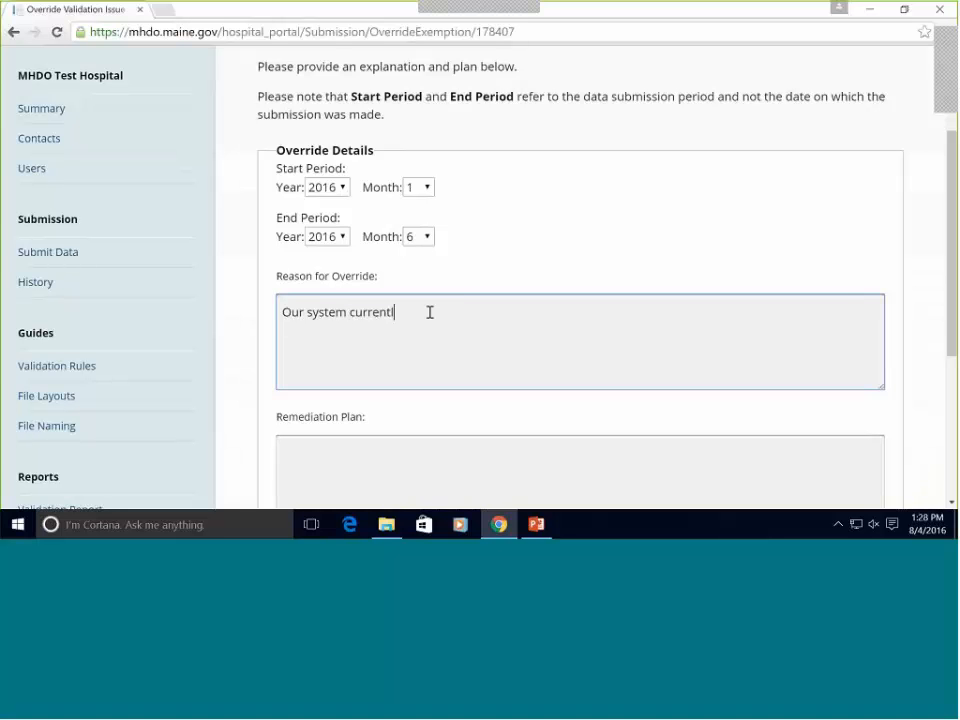
{"action": "type", "text": "y allows for use of invalid codes"}
{"action": "key", "text": "Tab"}
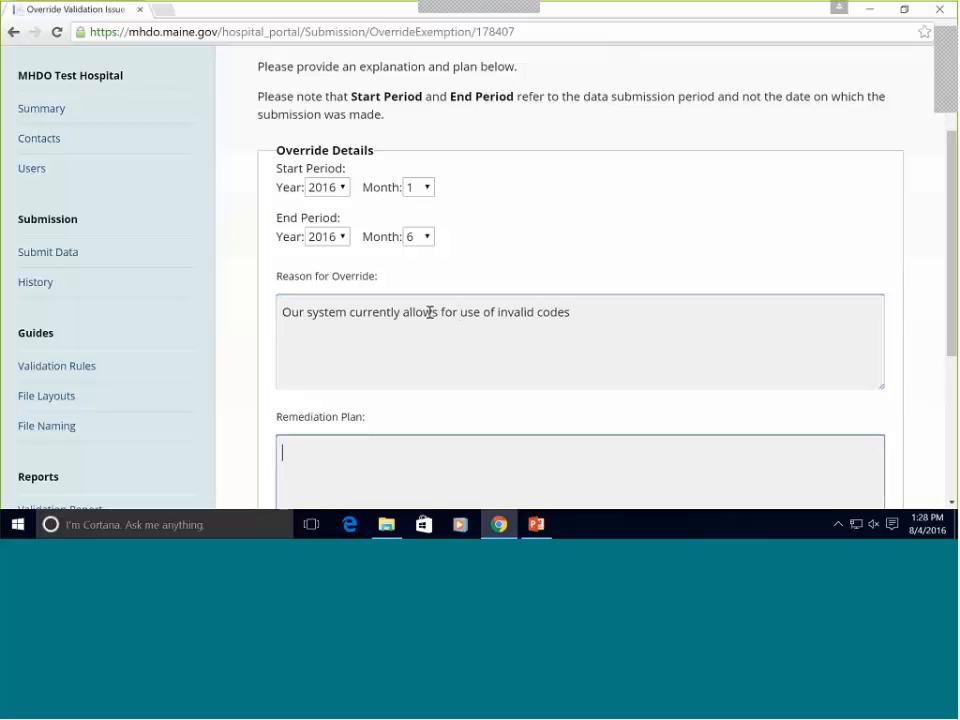
Enter "A fix is planned for early 2017" as the remediation plan and submit the override request.
{"action": "type", "text": "A fix is planed for"}
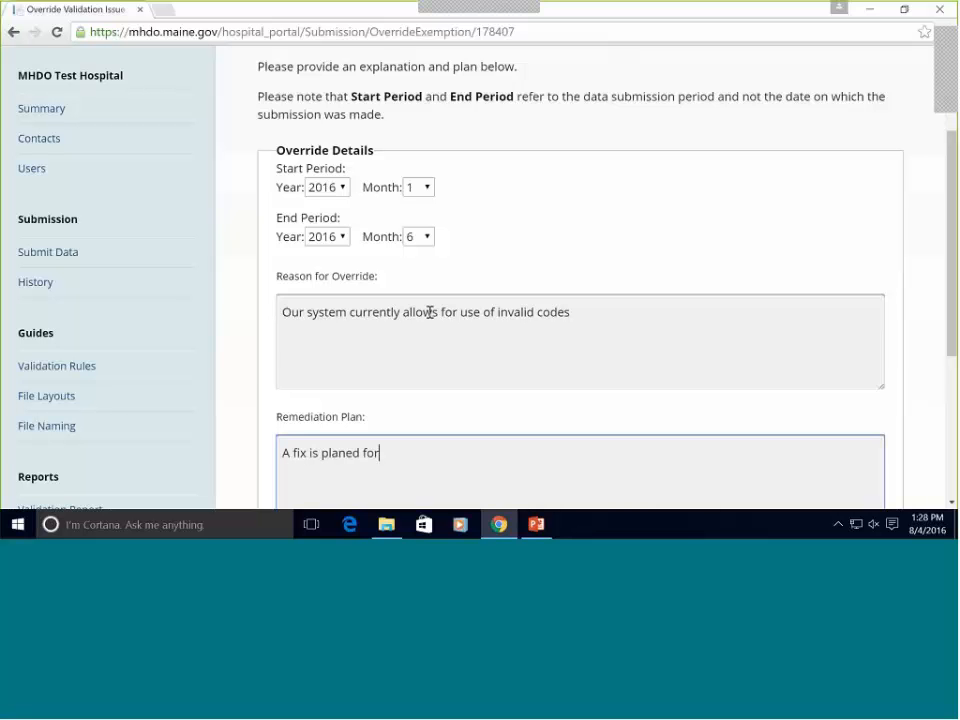
{"action": "key", "text": "BackSpace"}
{"action": "key", "text": "BackSpace"}
{"action": "key", "text": "BackSpace"}
{"action": "key", "text": "BackSpace"}
{"action": "key", "text": "BackSpace"}
{"action": "key", "text": "BackSpace"}
{"action": "type", "text": "ned for early 2017"}
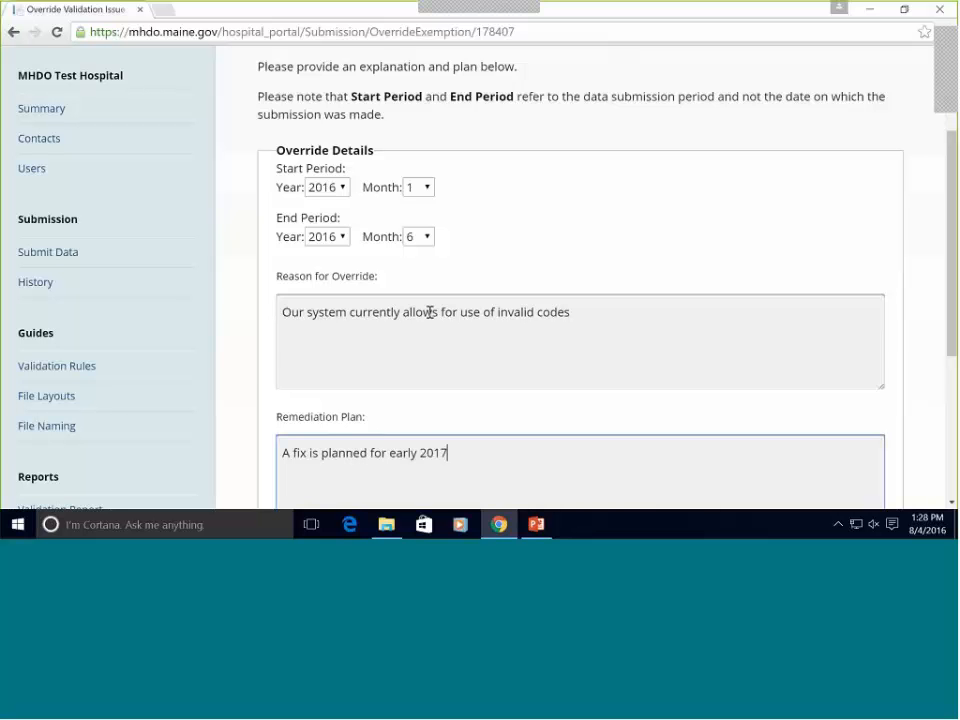
{"action": "scroll", "coordinate": [430, 313], "scroll_direction": "down", "scroll_amount": 3}
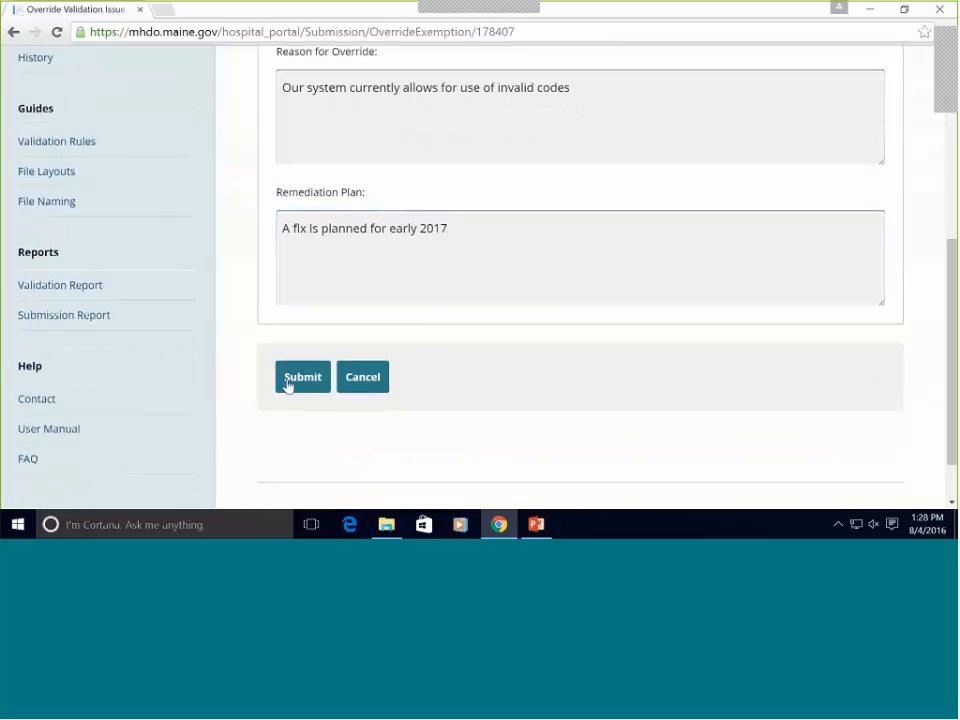
{"action": "left_click", "coordinate": [288, 382]}
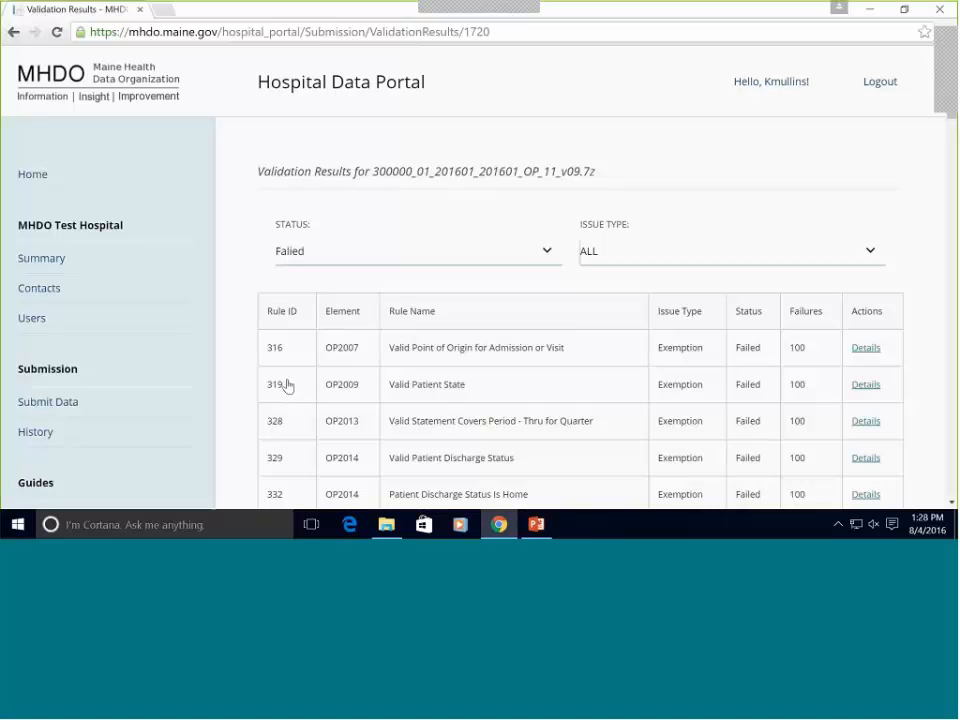
List the pending validation results of the submission, and set the status filter back to the failed ones.
{"action": "left_click", "coordinate": [405, 256]}
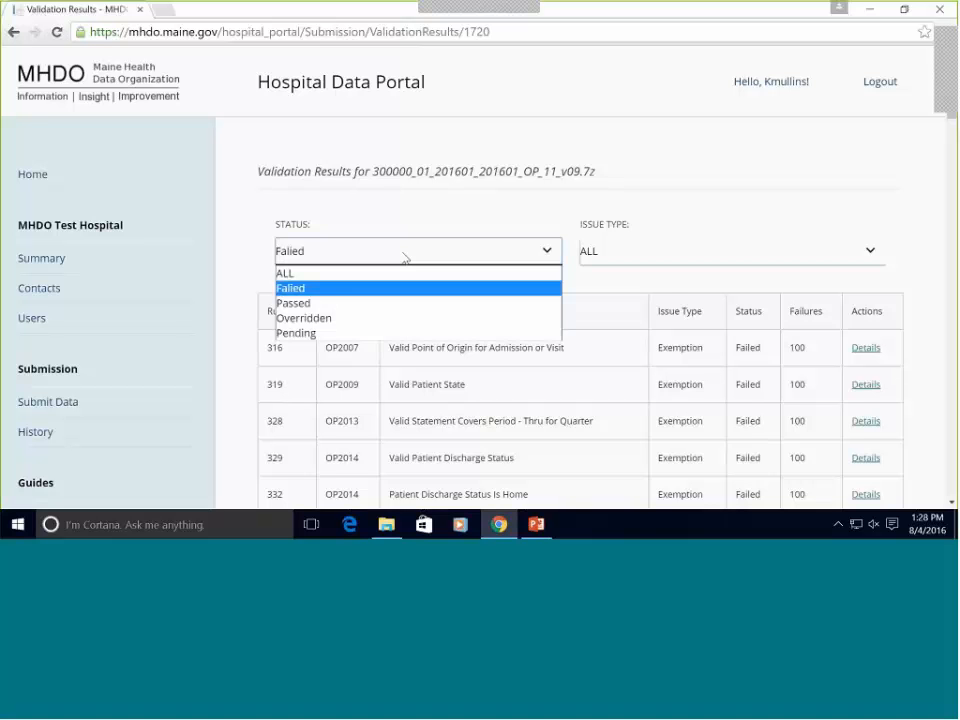
{"action": "left_click", "coordinate": [389, 334]}
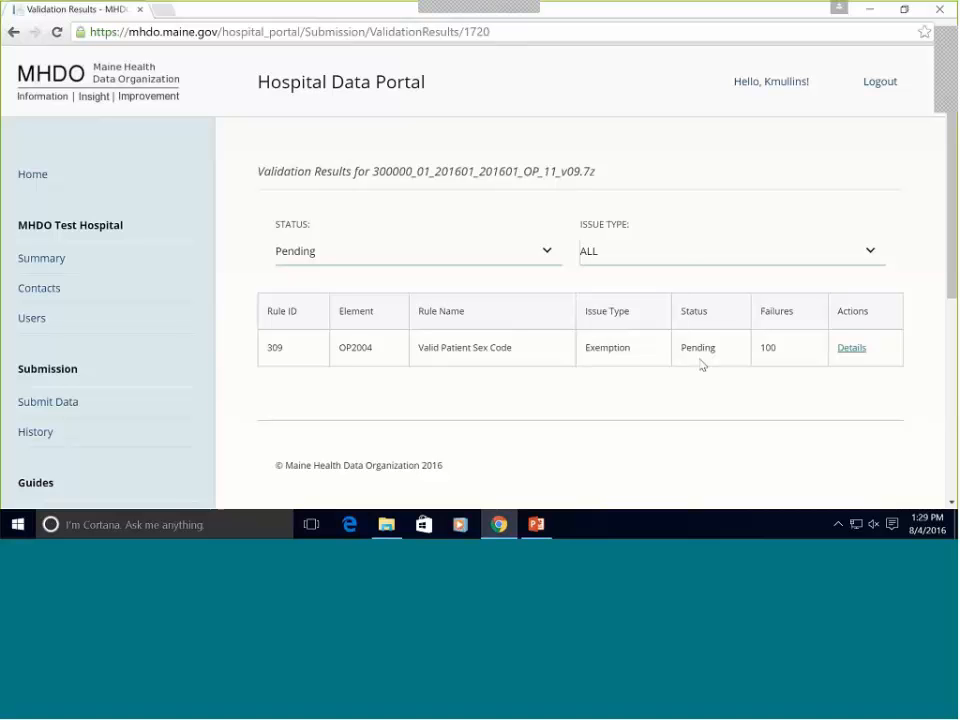
{"action": "left_click", "coordinate": [552, 256]}
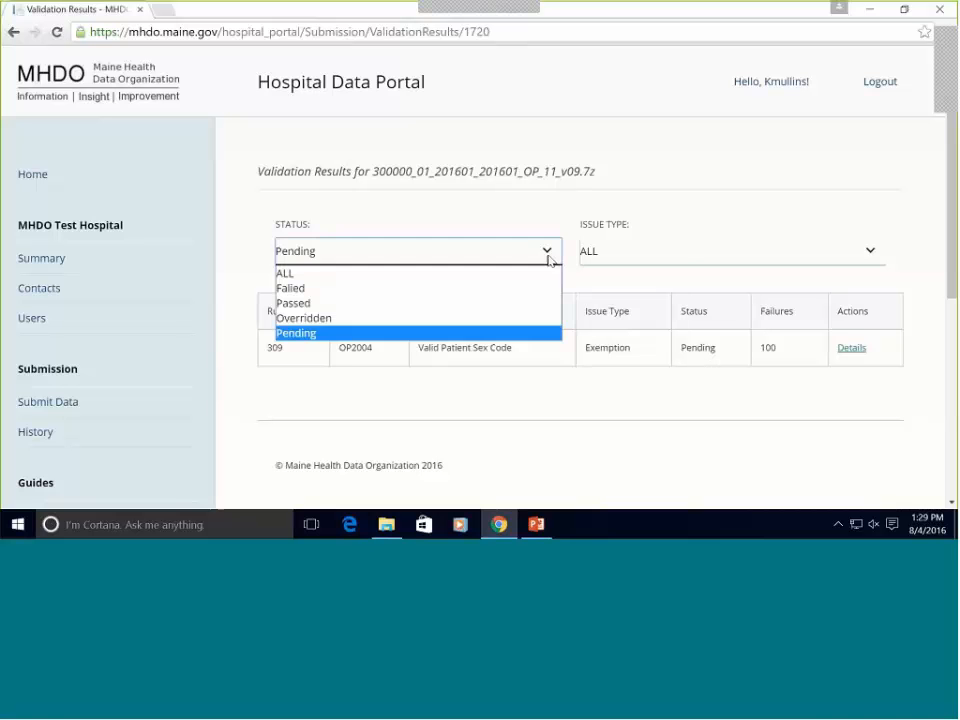
{"action": "left_click", "coordinate": [537, 288]}
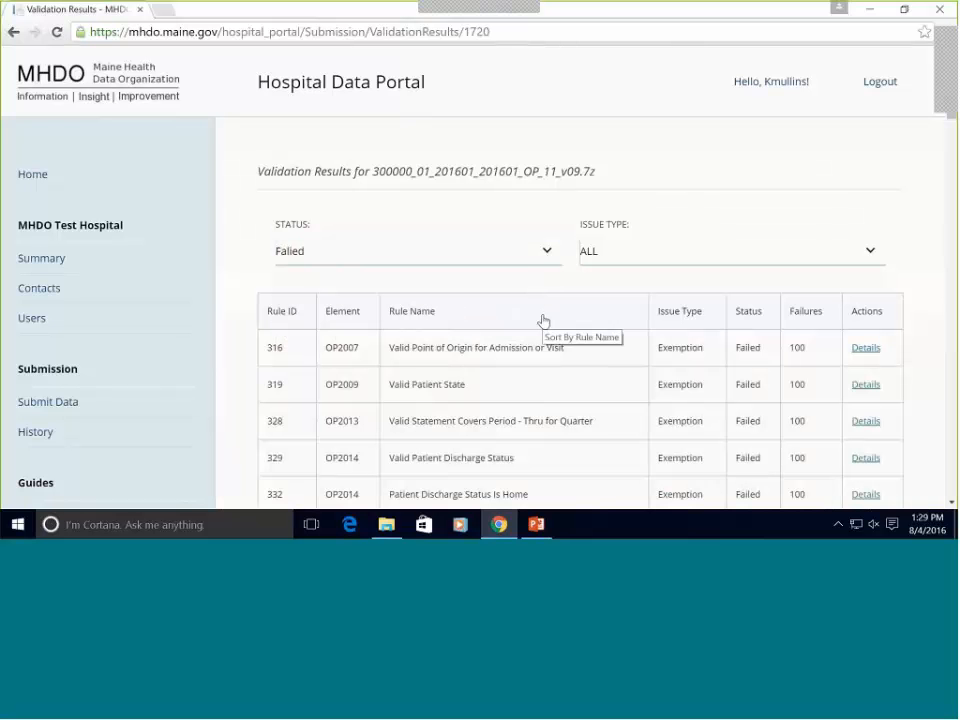
Open the failed profile rule Cannot duplicate Primary Diagnosis and start an override for it.
{"action": "scroll", "coordinate": [543, 320], "scroll_direction": "down", "scroll_amount": 10}
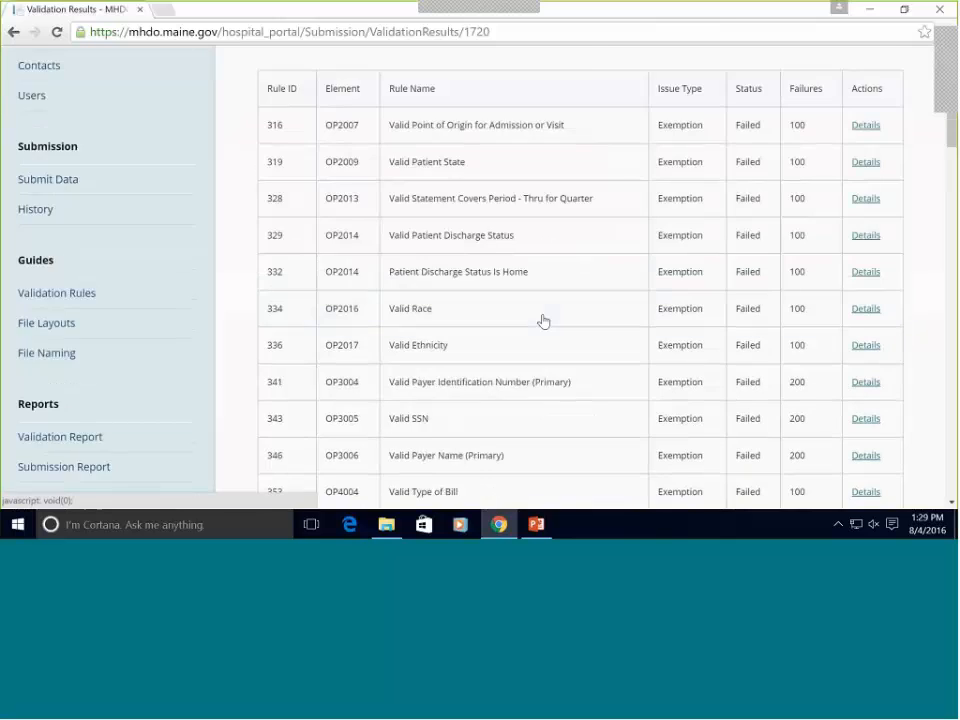
{"action": "scroll", "coordinate": [546, 320], "scroll_direction": "down", "scroll_amount": 4}
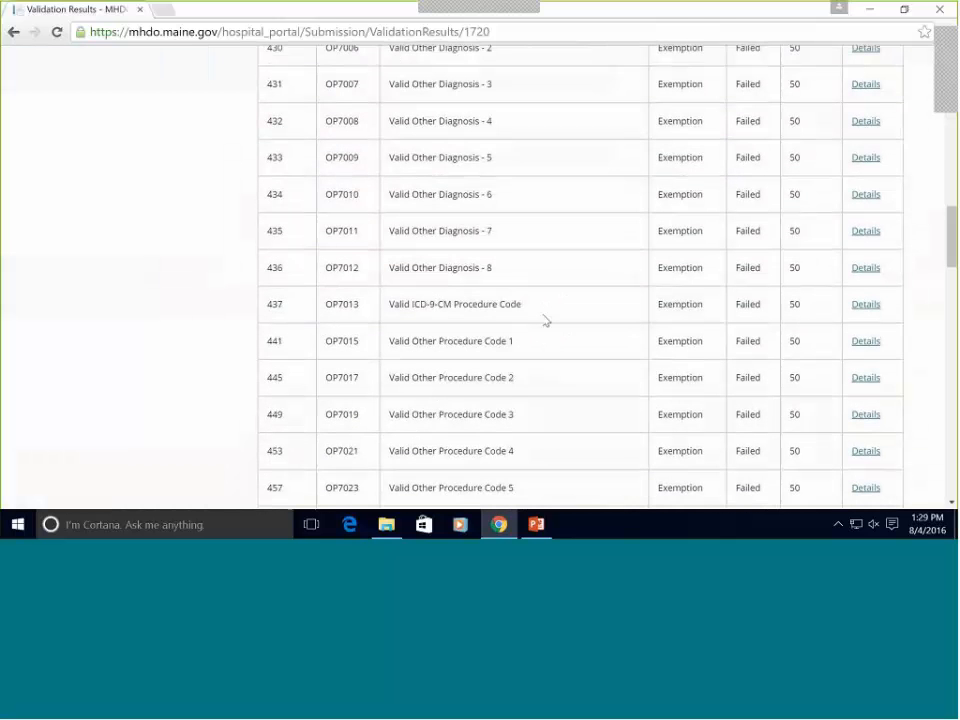
{"action": "scroll", "coordinate": [545, 320], "scroll_direction": "down", "scroll_amount": 12}
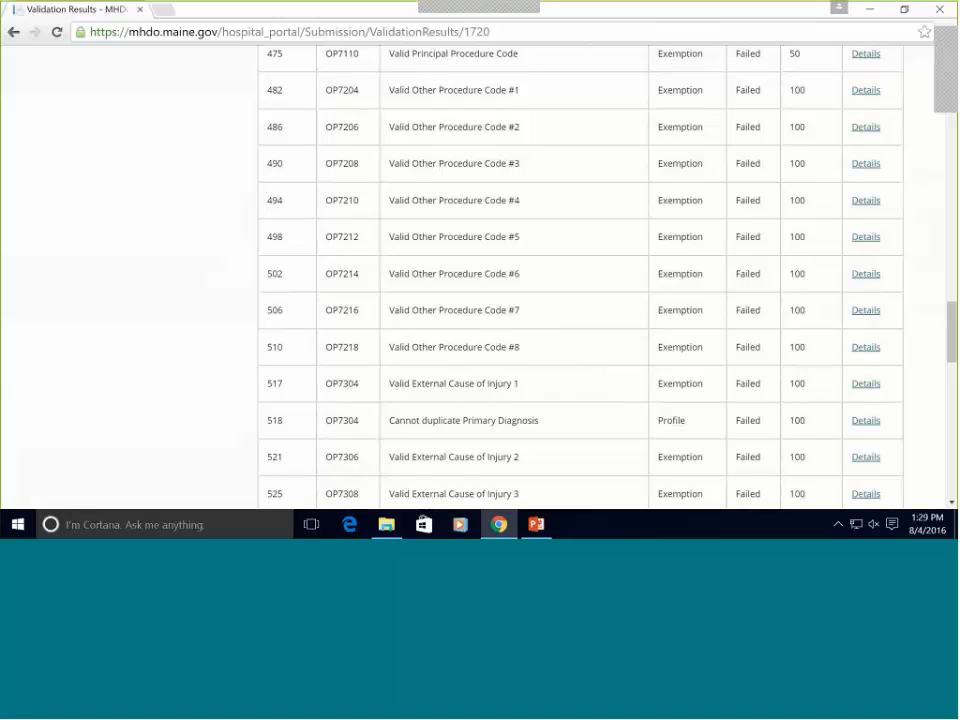
{"action": "left_click", "coordinate": [866, 421]}
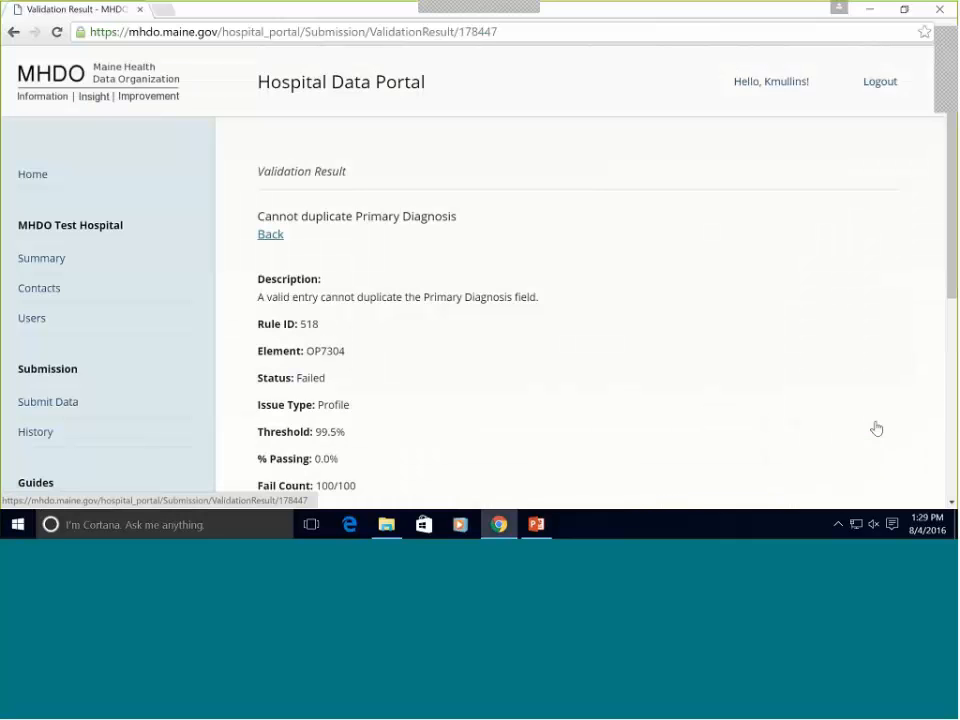
{"action": "scroll", "coordinate": [810, 416], "scroll_direction": "down", "scroll_amount": 1}
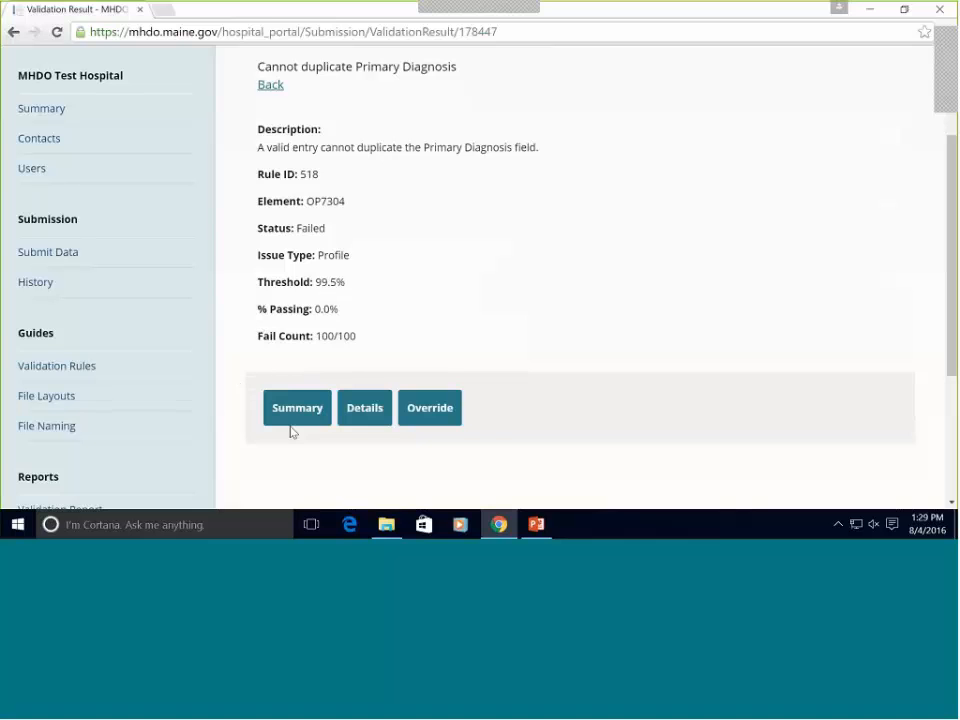
{"action": "left_click", "coordinate": [439, 419]}
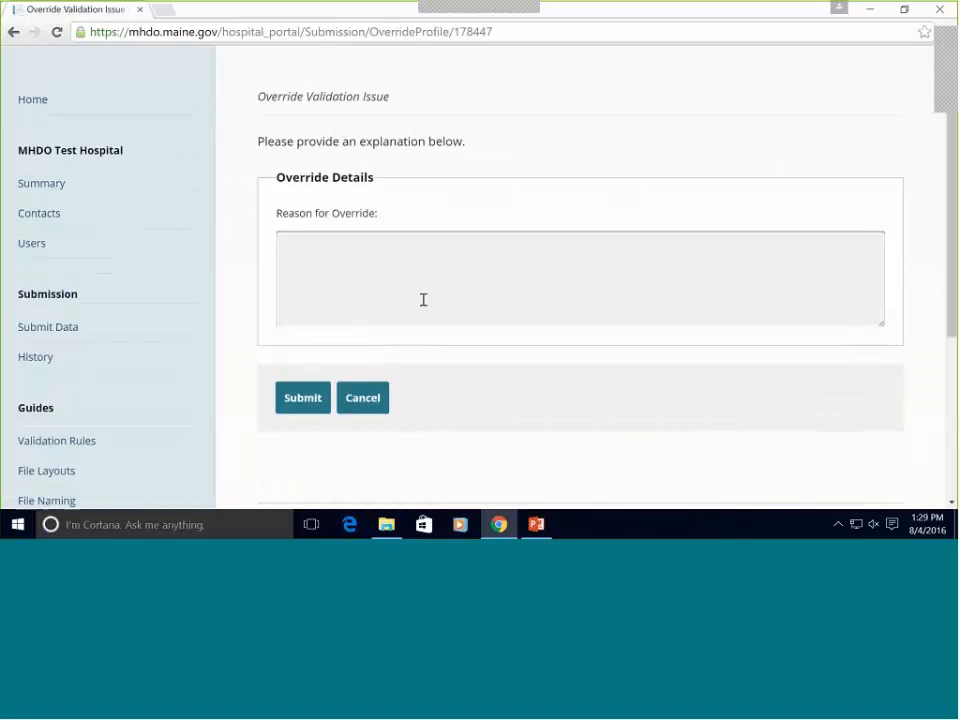
Enter "Our system stores the Primary Diagnosis in the External Cause of Injury Field." as the override reason and submit it.
{"action": "left_click", "coordinate": [423, 299]}
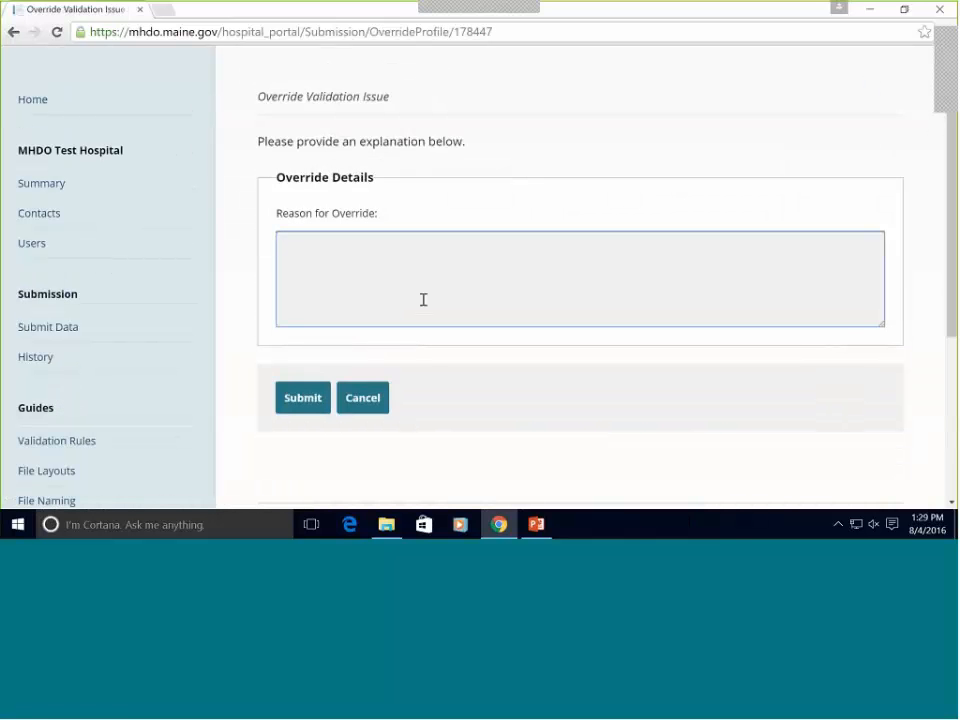
{"action": "type", "text": "Our system stores "}
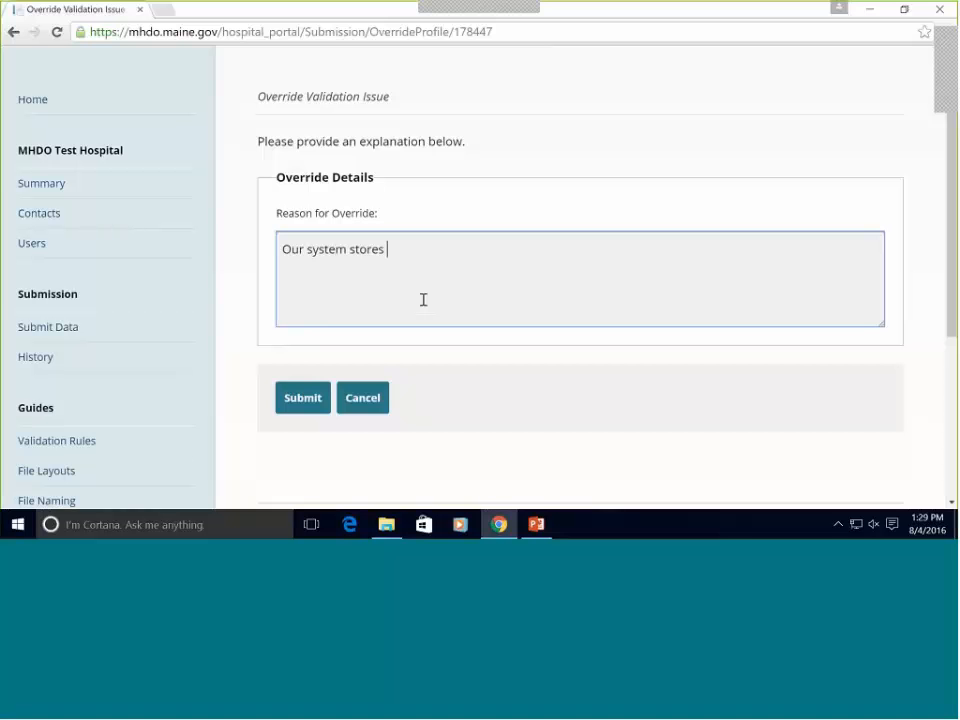
{"action": "type", "text": "the Primary Diagno"}
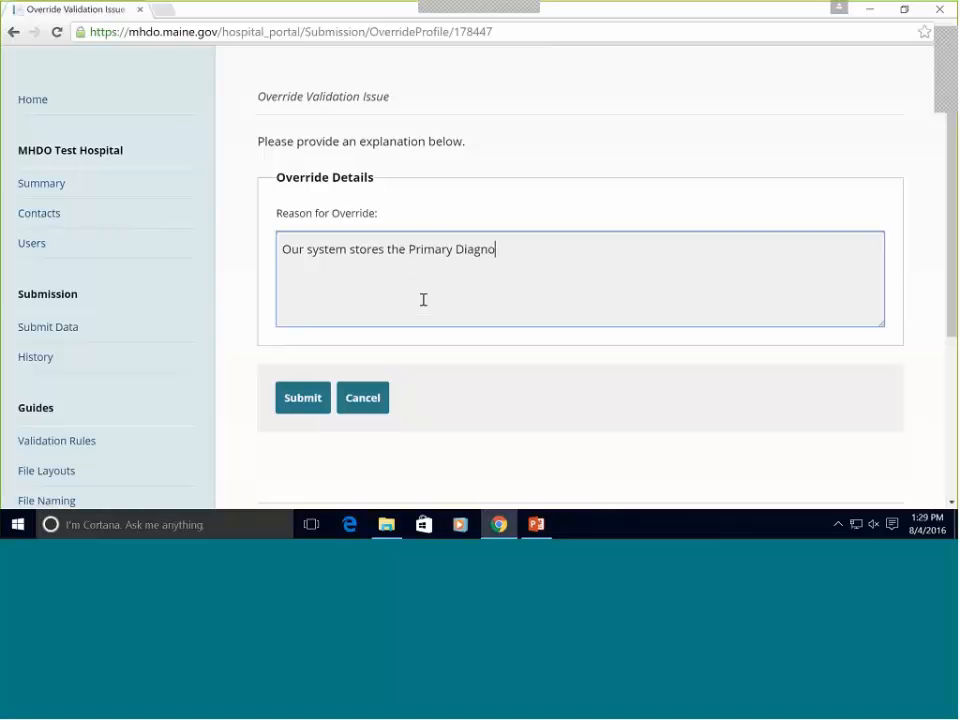
{"action": "type", "text": "sis in the External Cause o"}
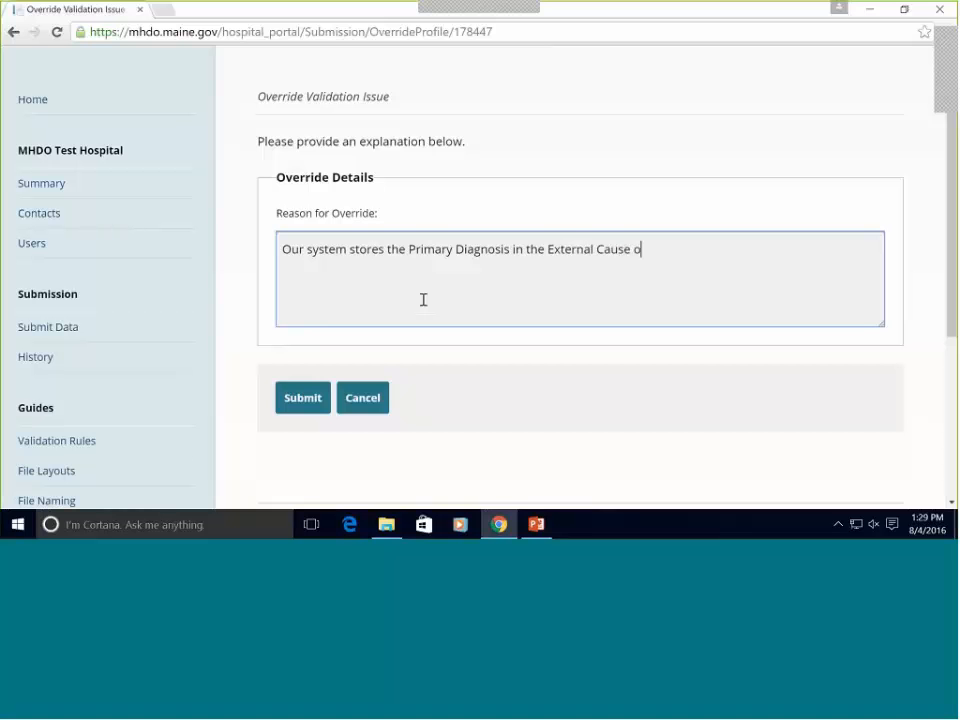
{"action": "type", "text": "f IN"}
{"action": "key", "text": "BackSpace"}
{"action": "type", "text": "njury Field."}
{"action": "left_click", "coordinate": [316, 392]}
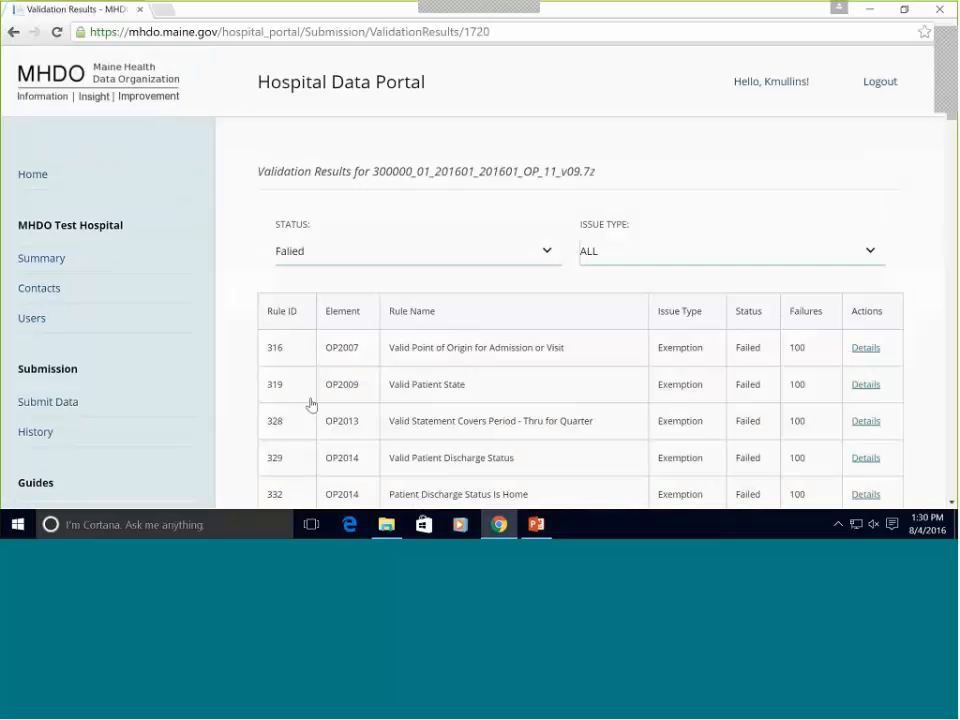
List the overridden validation results, and set the status filter back to the failed ones.
{"action": "left_click", "coordinate": [497, 261]}
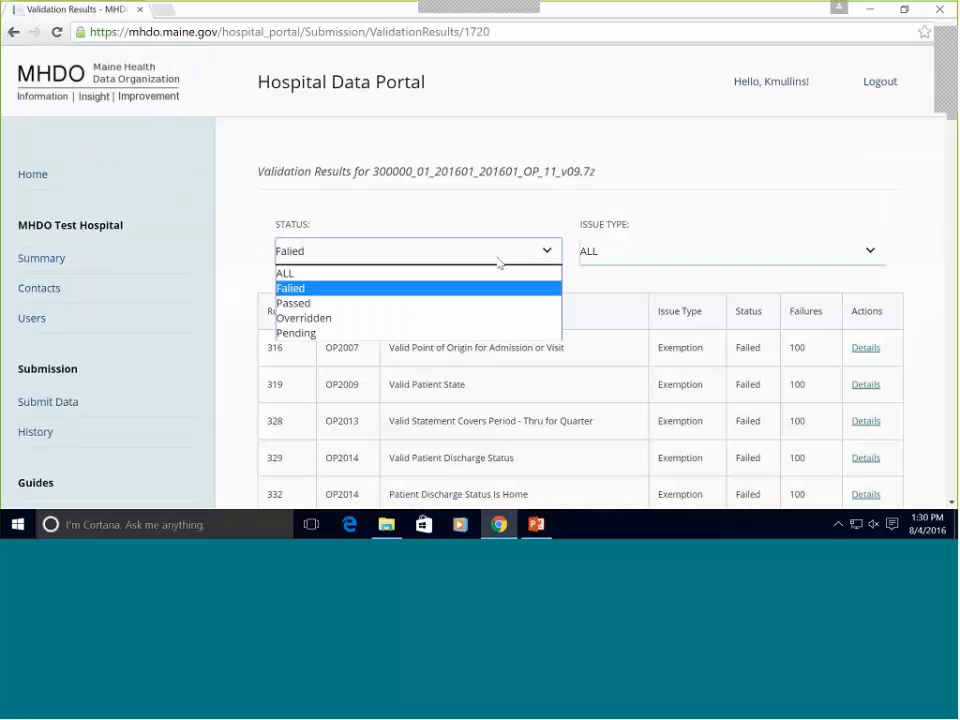
{"action": "left_click", "coordinate": [492, 318]}
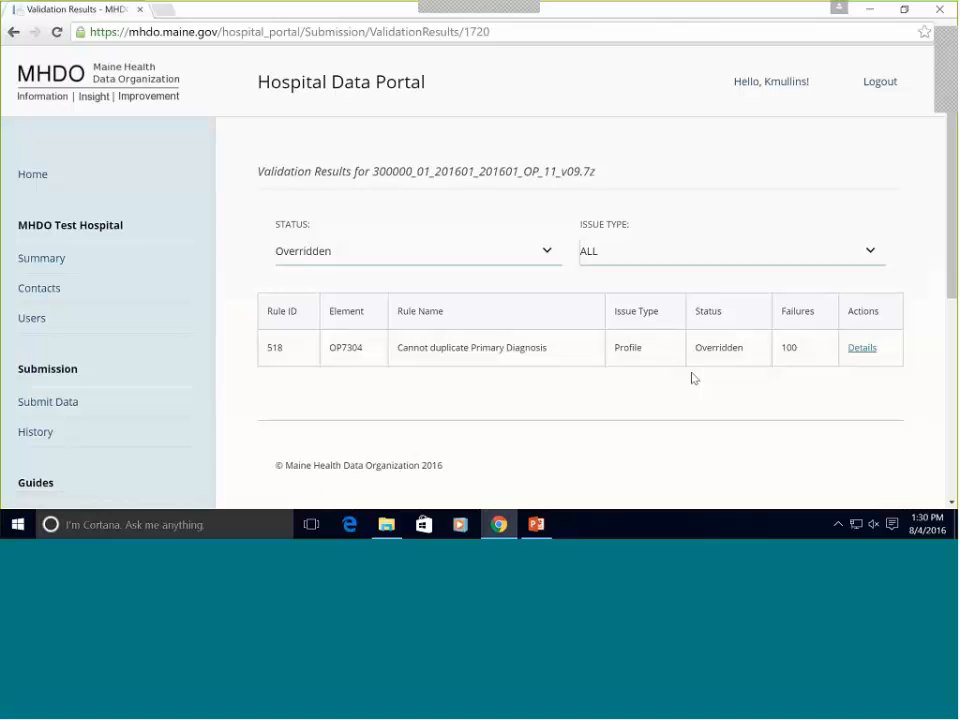
{"action": "left_click", "coordinate": [549, 257]}
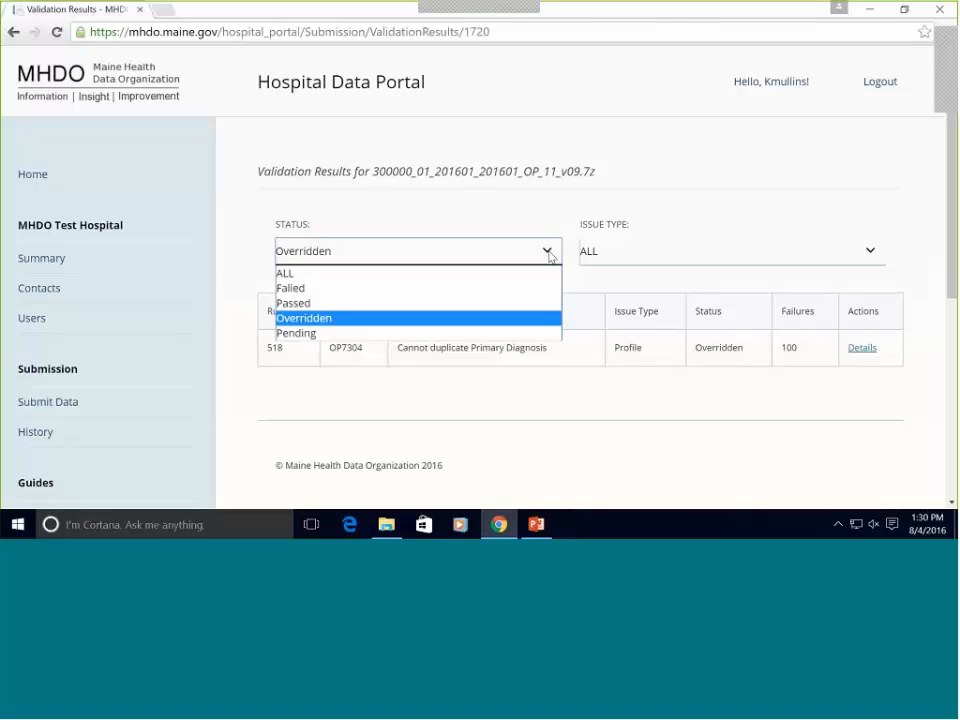
{"action": "left_click", "coordinate": [540, 288]}
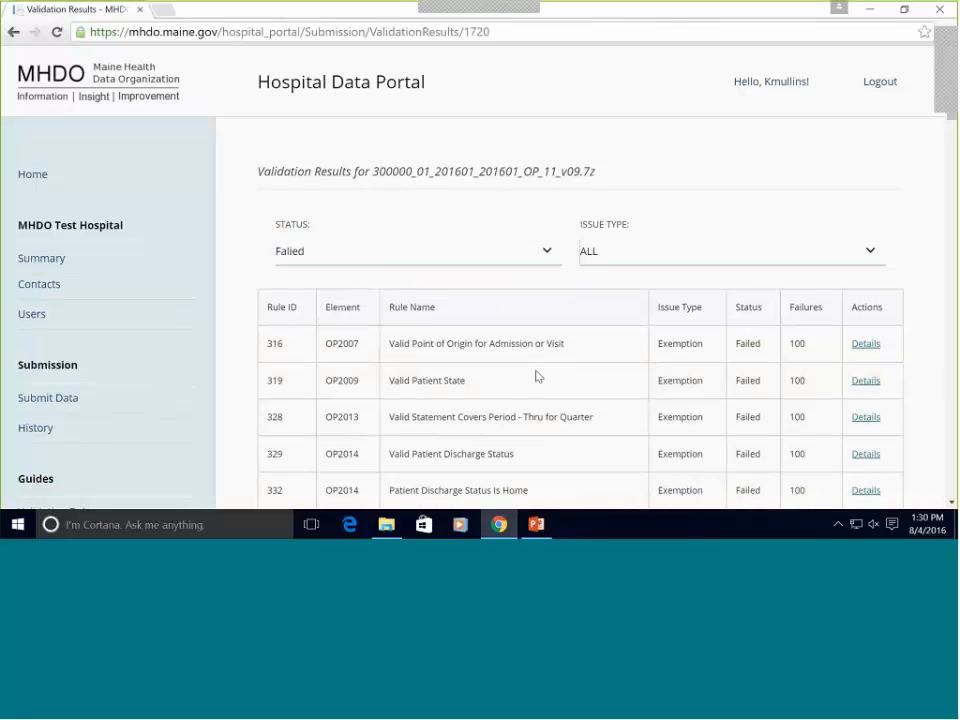
Open the failed AdHoc rule Valid Procedure Code for element OP6105 and start an override for it.
{"action": "scroll", "coordinate": [537, 376], "scroll_direction": "down", "scroll_amount": 2}
{"action": "scroll", "coordinate": [537, 376], "scroll_direction": "down", "scroll_amount": 3}
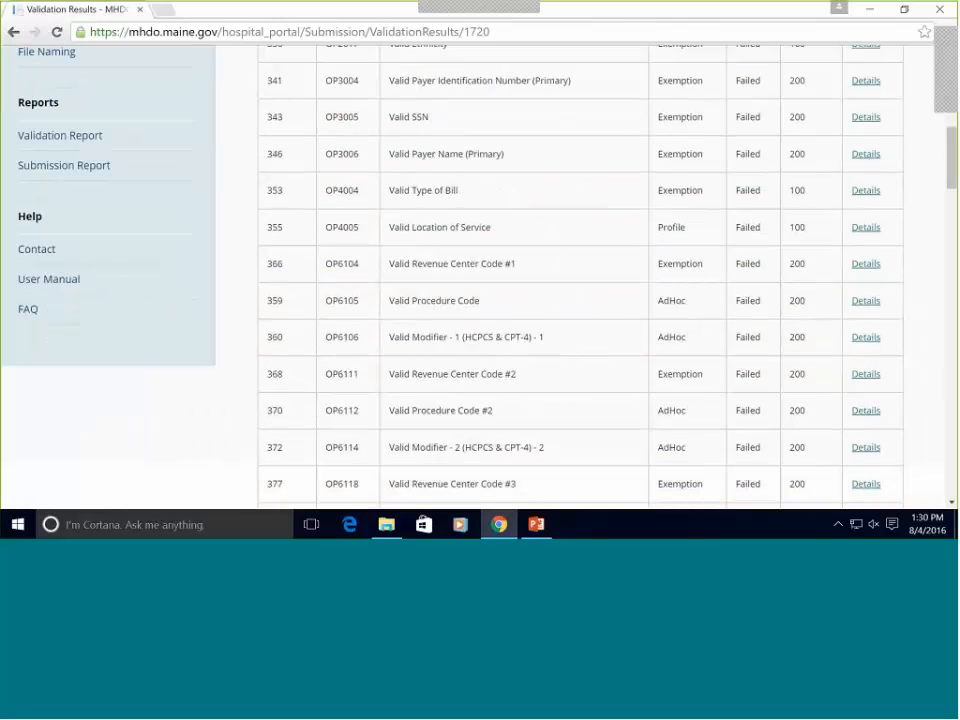
{"action": "left_click", "coordinate": [866, 301]}
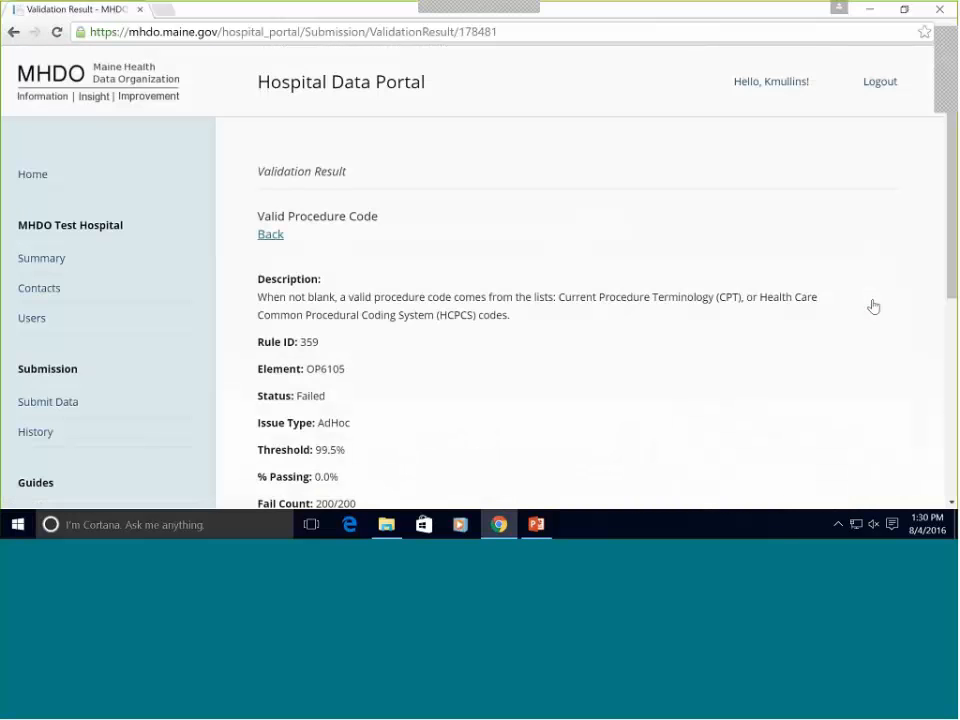
{"action": "scroll", "coordinate": [671, 336], "scroll_direction": "down", "scroll_amount": 2}
{"action": "scroll", "coordinate": [672, 337], "scroll_direction": "up", "scroll_amount": 1}
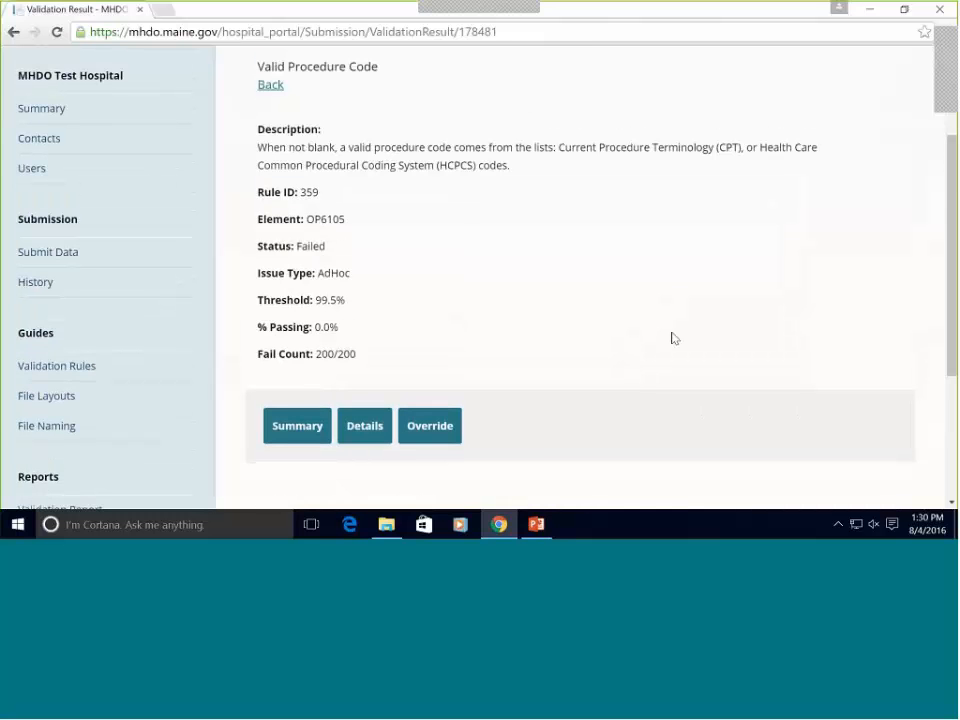
{"action": "left_click", "coordinate": [449, 431]}
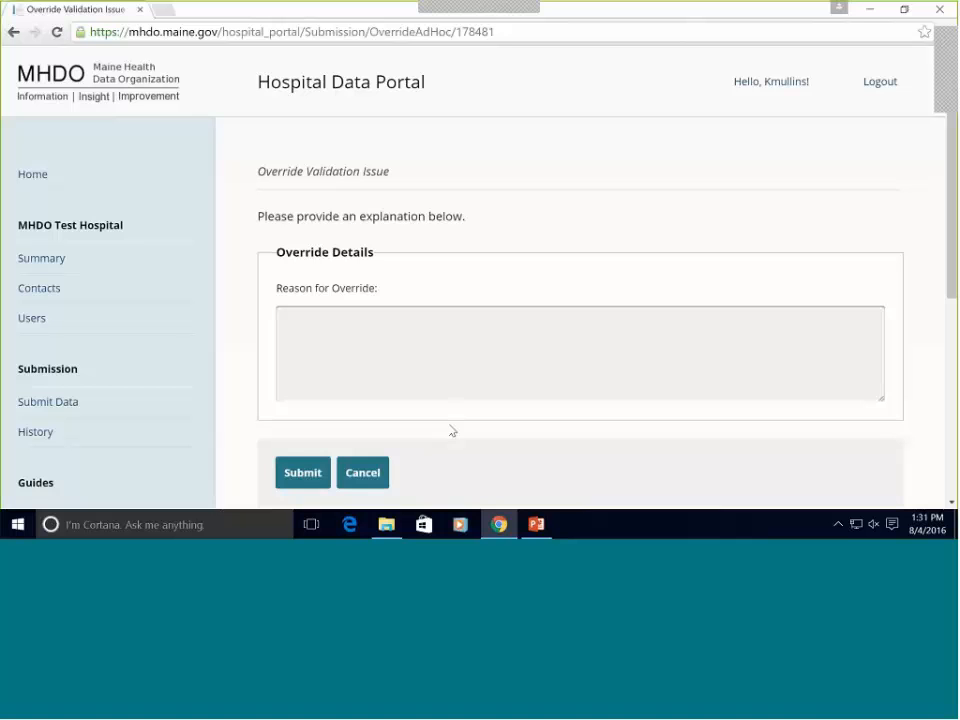
{"action": "left_click", "coordinate": [452, 351]}
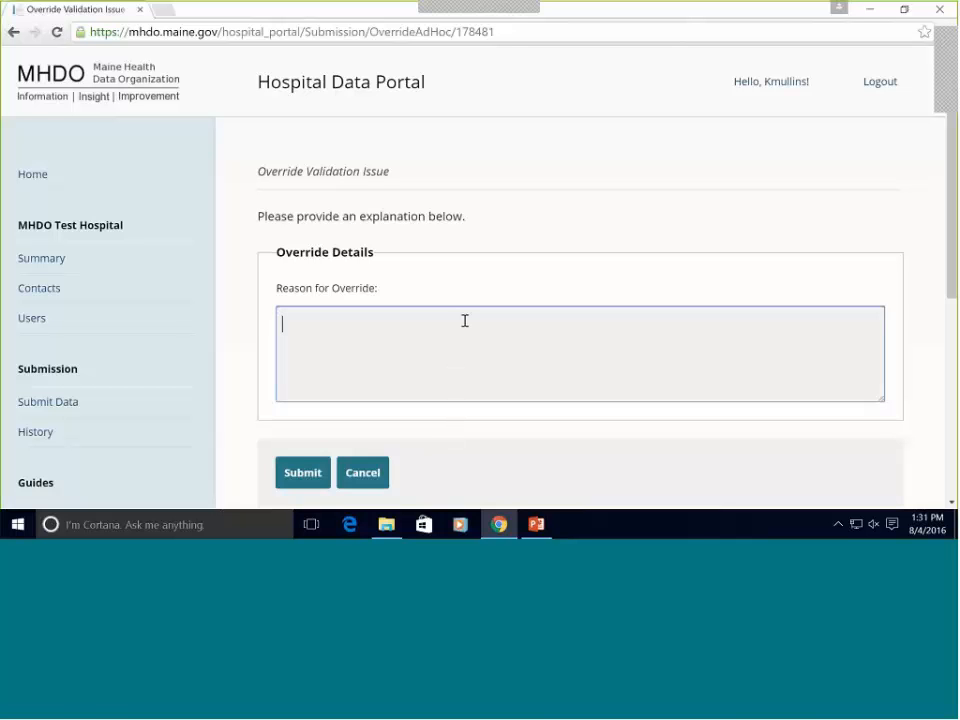
{"action": "type", "text": "We are missing "}
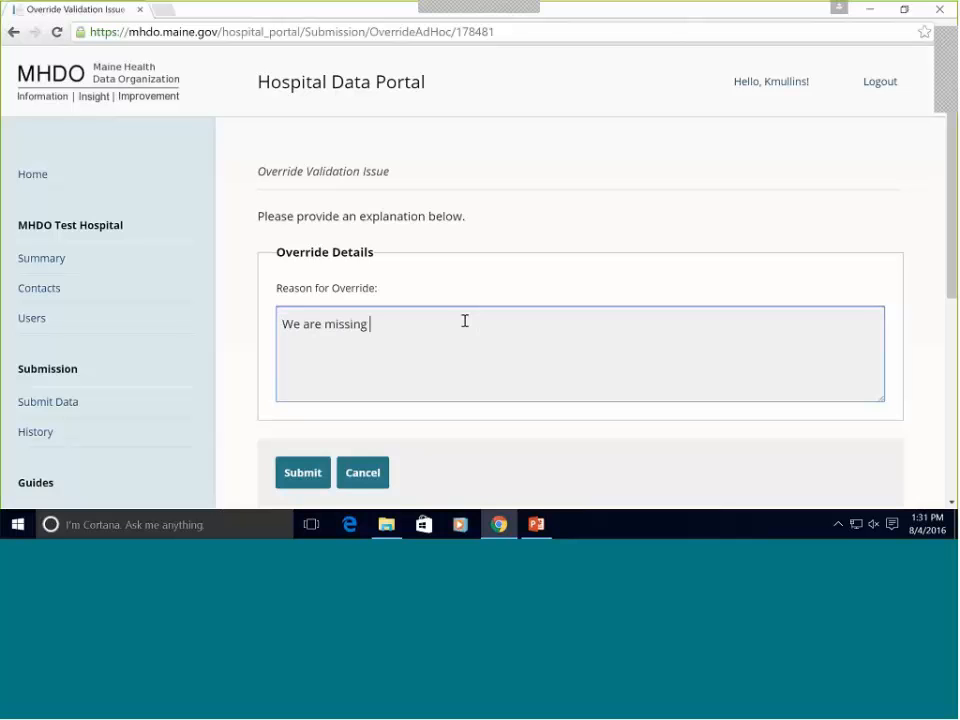
{"action": "type", "text": "thes"}
{"action": "key", "text": "BackSpace"}
{"action": "key", "text": "BackSpace"}
{"action": "key", "text": "ctrl+a"}
{"action": "key", "text": "BackSpace"}
Enter "These data were not stored this month" as the override reason and submit it.
{"action": "type", "text": "T"}
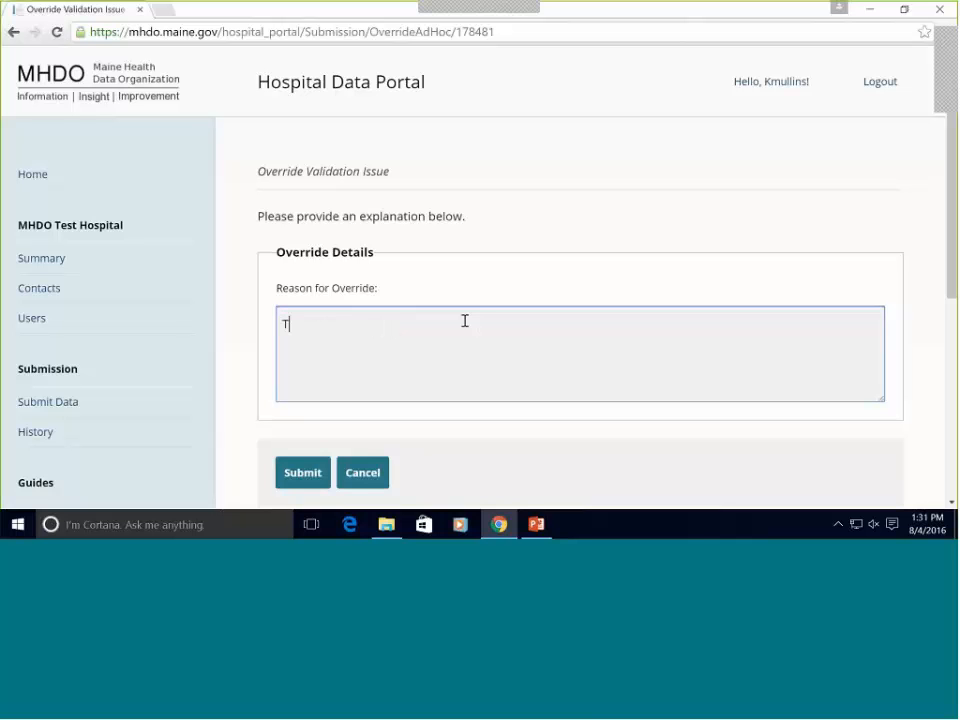
{"action": "type", "text": "hese data wer n"}
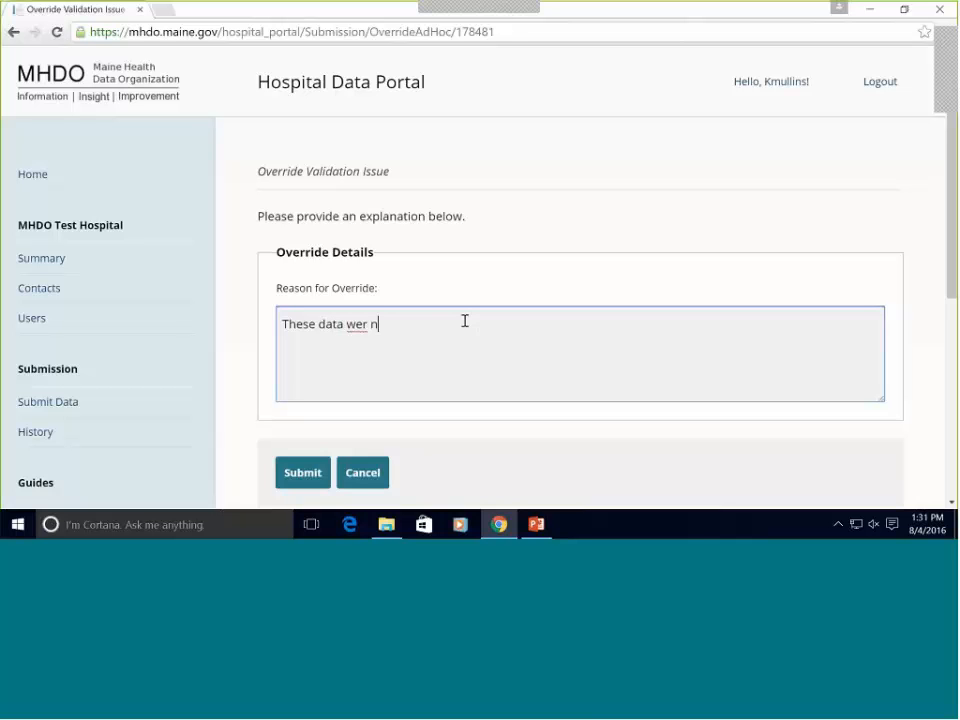
{"action": "key", "text": "BackSpace"}
{"action": "key", "text": "BackSpace"}
{"action": "type", "text": "e n"}
{"action": "type", "text": "ot sotre"}
{"action": "key", "text": "BackSpace"}
{"action": "key", "text": "BackSpace"}
{"action": "key", "text": "BackSpace"}
{"action": "type", "text": "red this month"}
{"action": "left_click", "coordinate": [313, 473]}
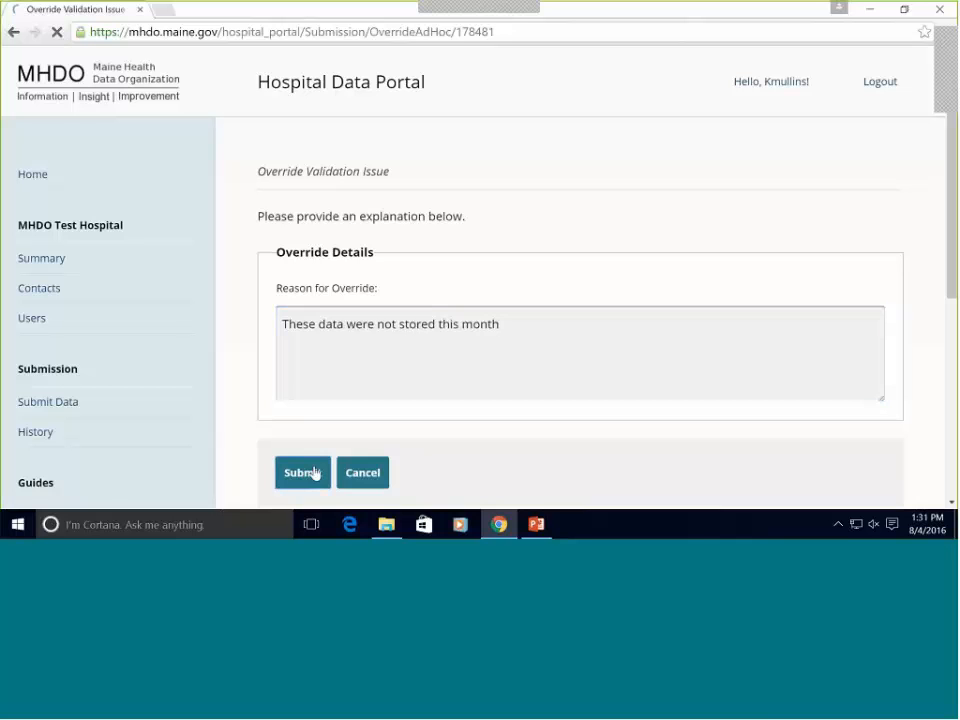
Filter the validation results by the Overridden status, and review the submission history of all files.
{"action": "left_click", "coordinate": [442, 248]}
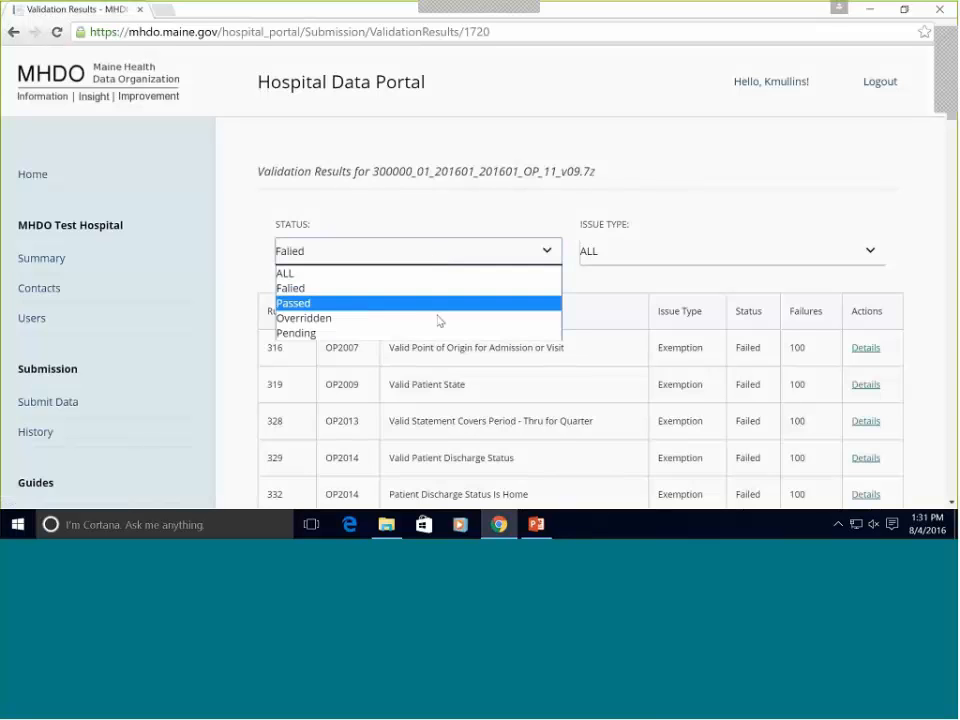
{"action": "left_click", "coordinate": [439, 317]}
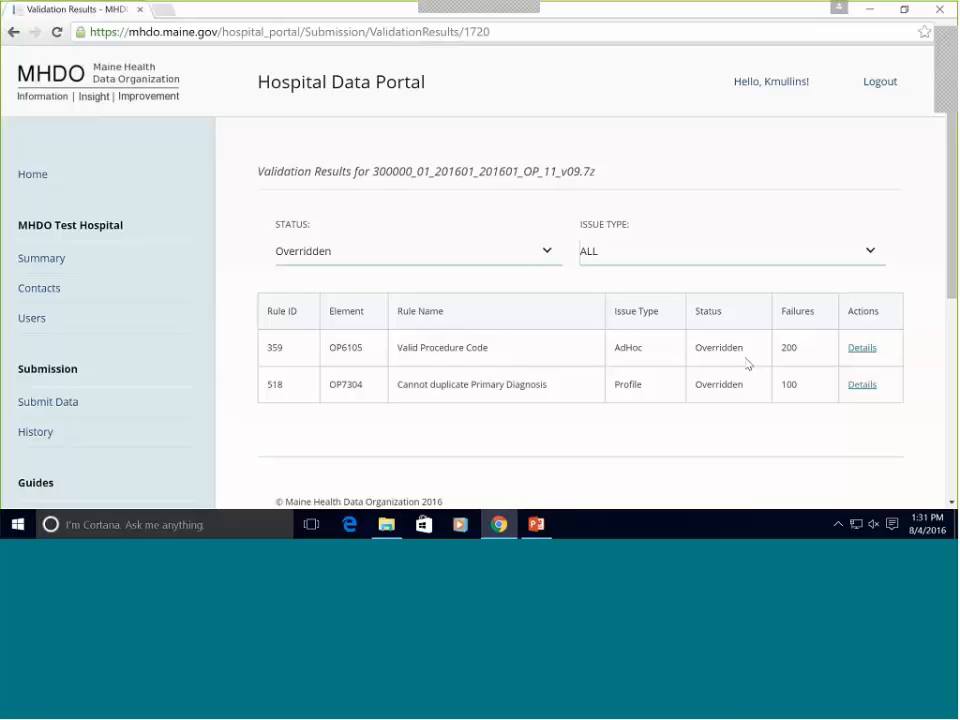
{"action": "left_click", "coordinate": [27, 439]}
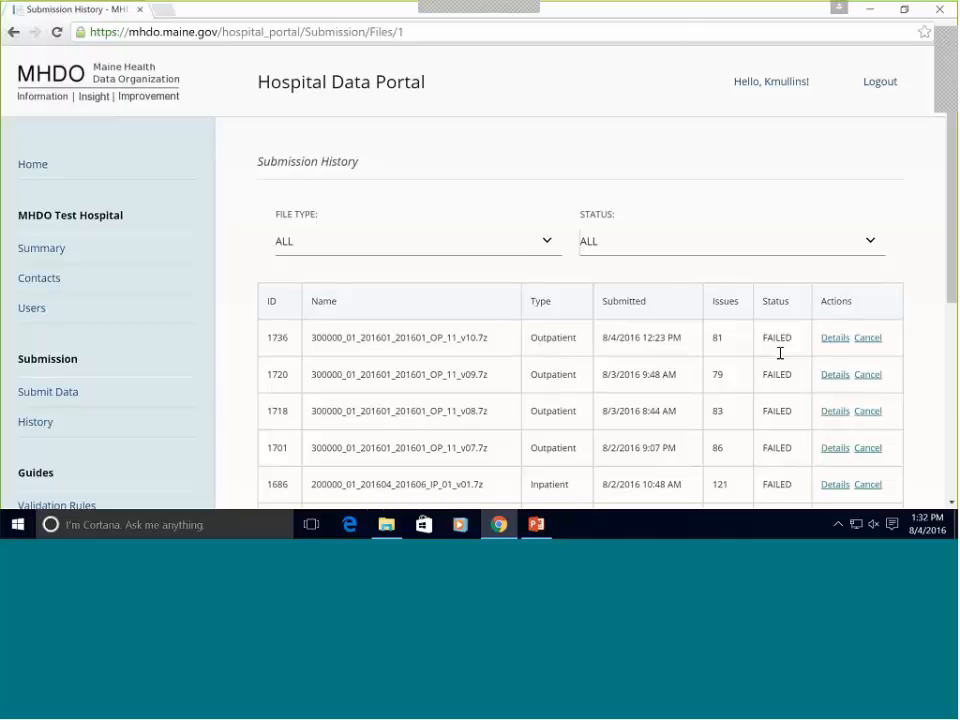
{"action": "scroll", "coordinate": [780, 350], "scroll_direction": "down", "scroll_amount": 3}
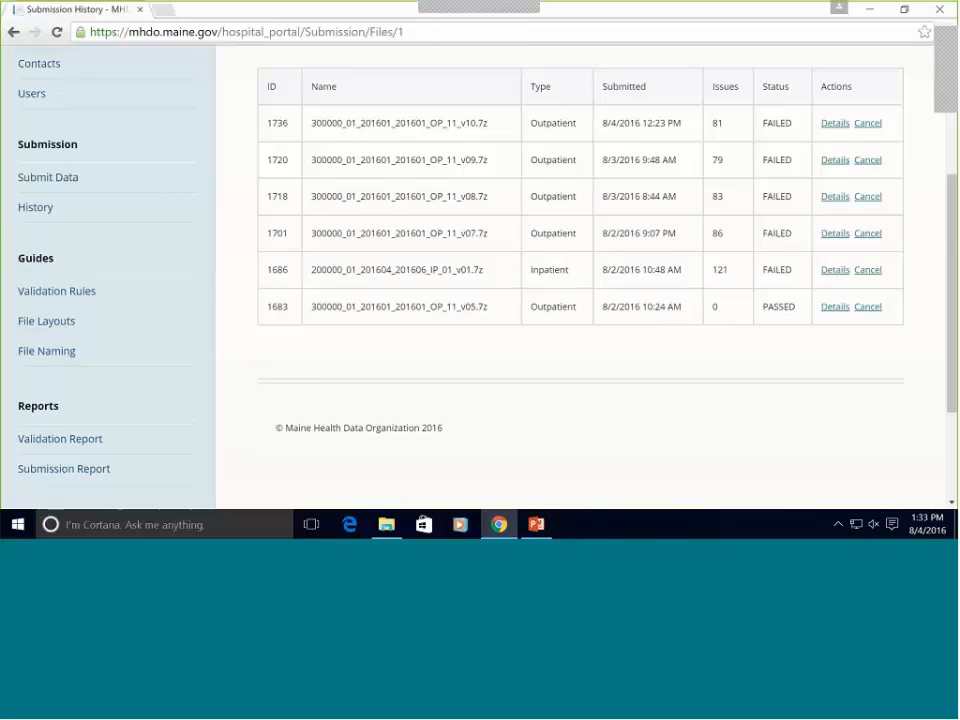
{"action": "scroll", "coordinate": [507, 363], "scroll_direction": "up", "scroll_amount": 3}
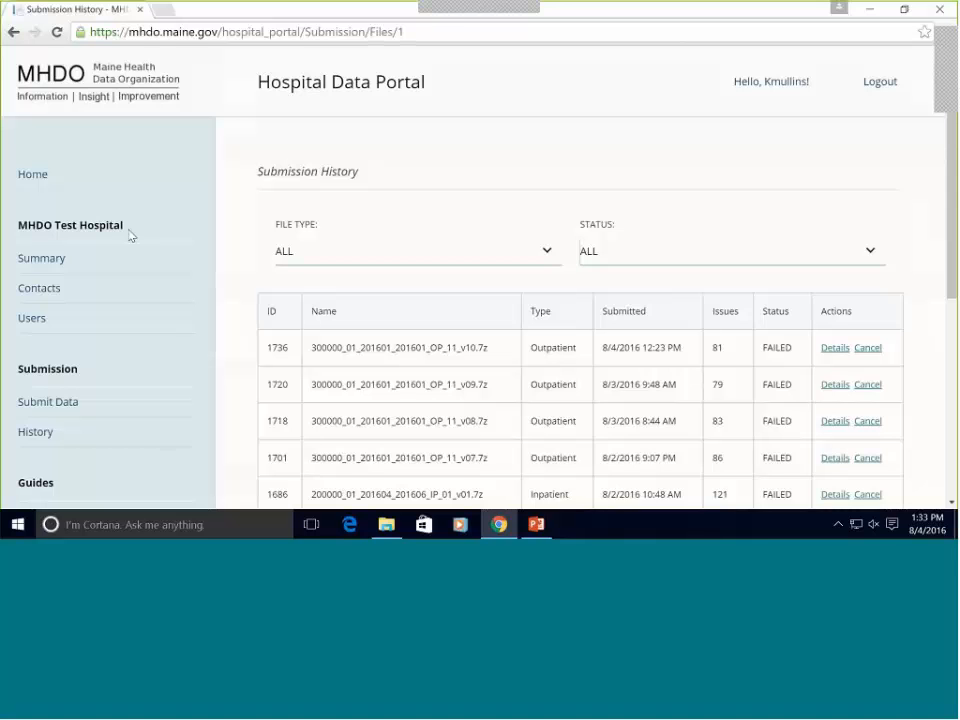
Open the test hospital's summary and review its main campus and that campus's data streams.
{"action": "left_click", "coordinate": [48, 263]}
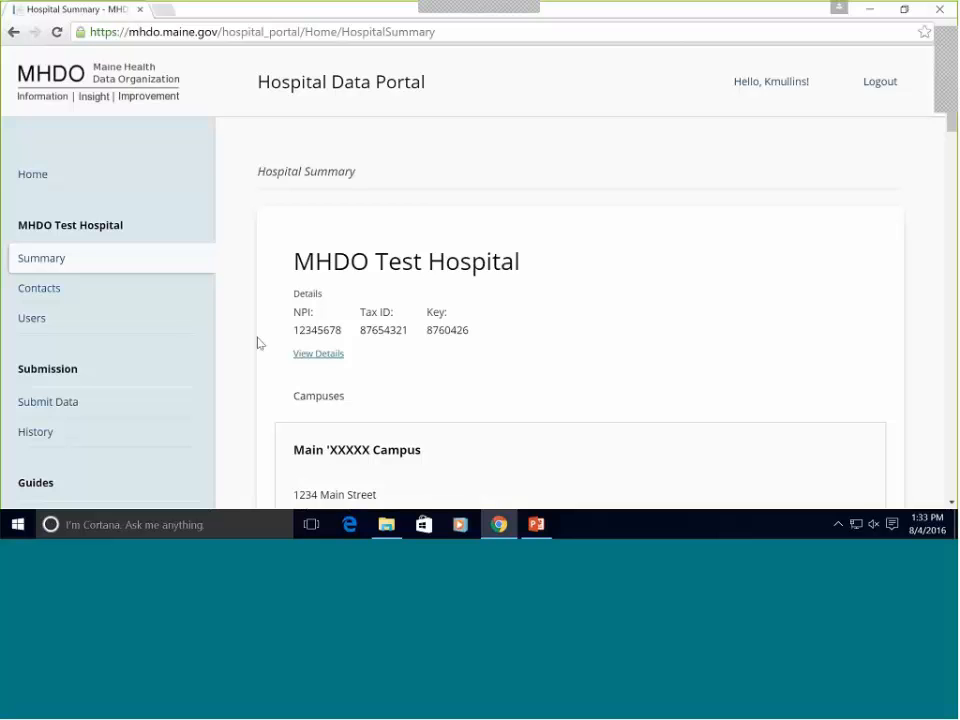
{"action": "scroll", "coordinate": [257, 343], "scroll_direction": "down", "scroll_amount": 3}
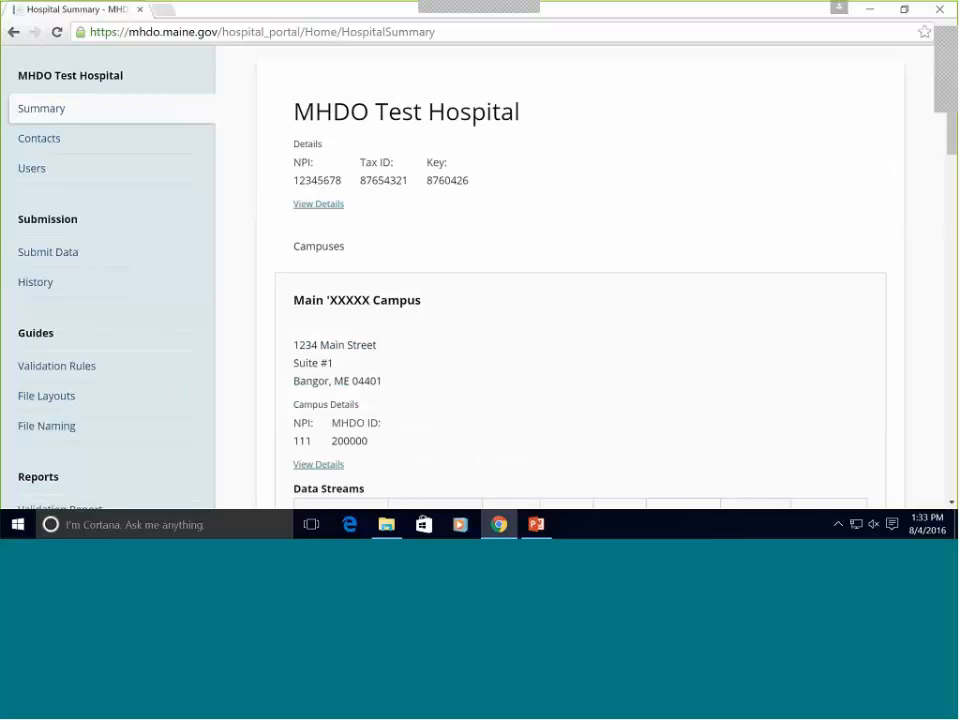
{"action": "scroll", "coordinate": [409, 216], "scroll_direction": "down", "scroll_amount": 2}
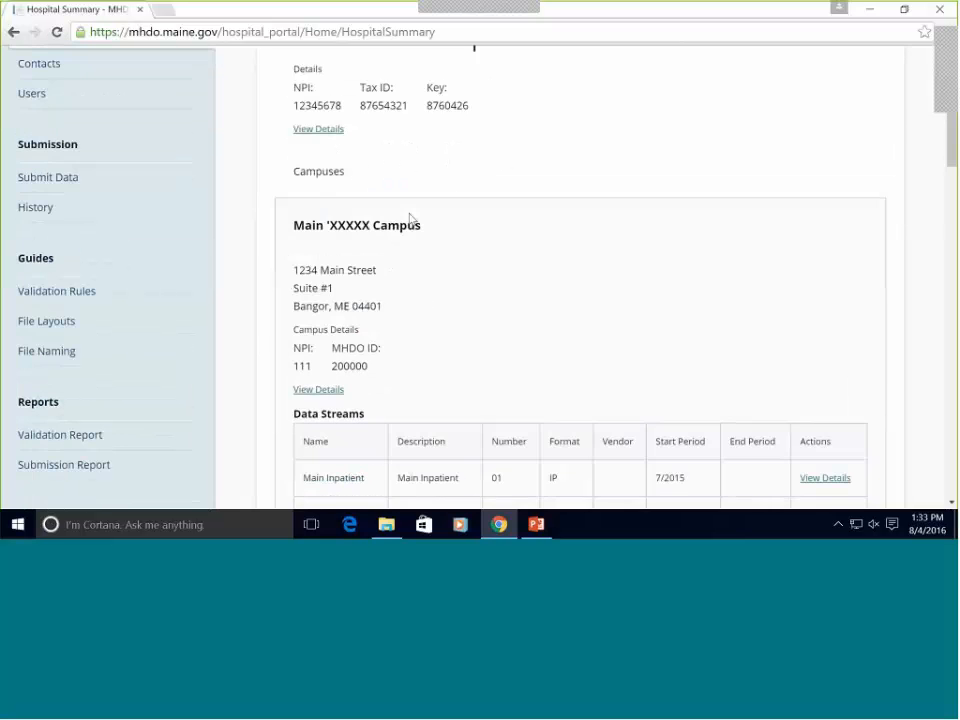
{"action": "scroll", "coordinate": [409, 216], "scroll_direction": "down", "scroll_amount": 3}
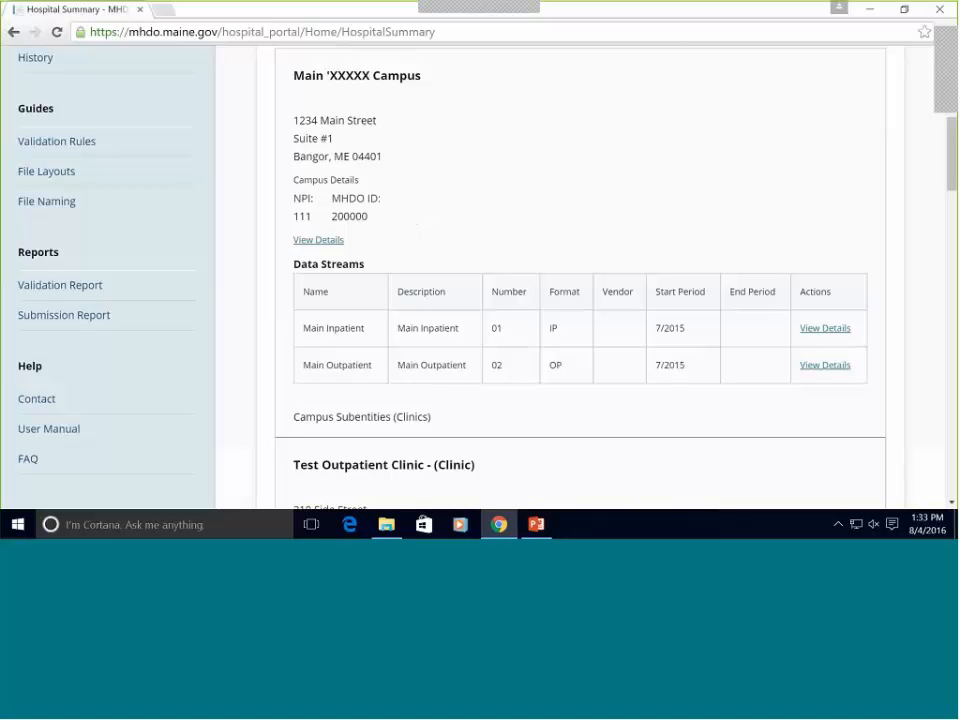
View the details of the Main Inpatient data stream, and return to the hospital summary.
{"action": "left_click", "coordinate": [825, 329]}
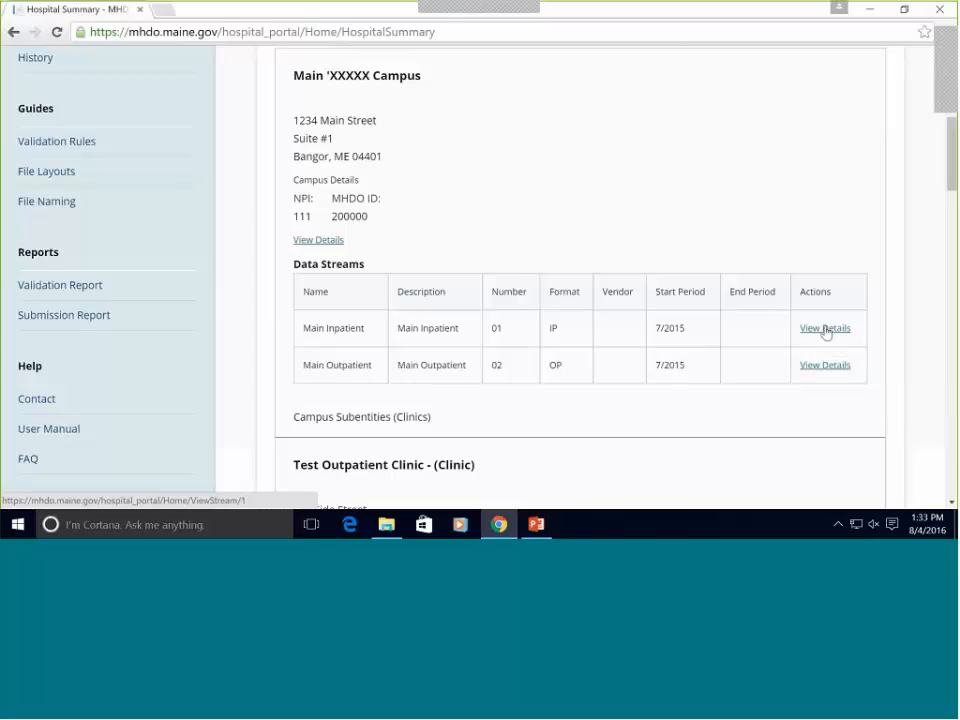
{"action": "scroll", "coordinate": [826, 326], "scroll_direction": "down", "scroll_amount": 3}
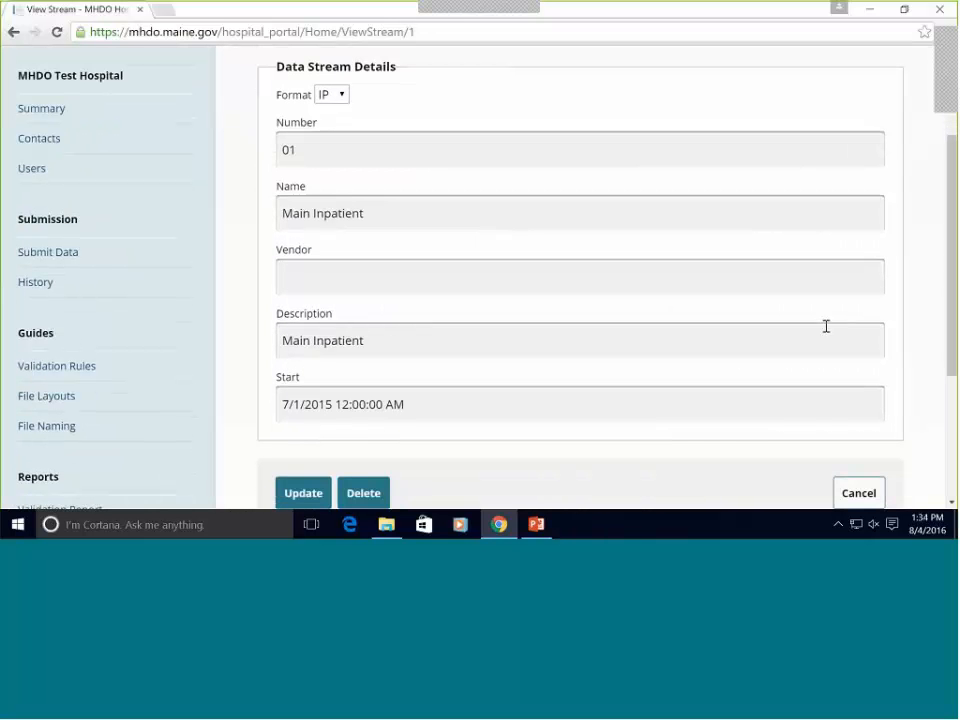
{"action": "scroll", "coordinate": [826, 326], "scroll_direction": "down", "scroll_amount": 2}
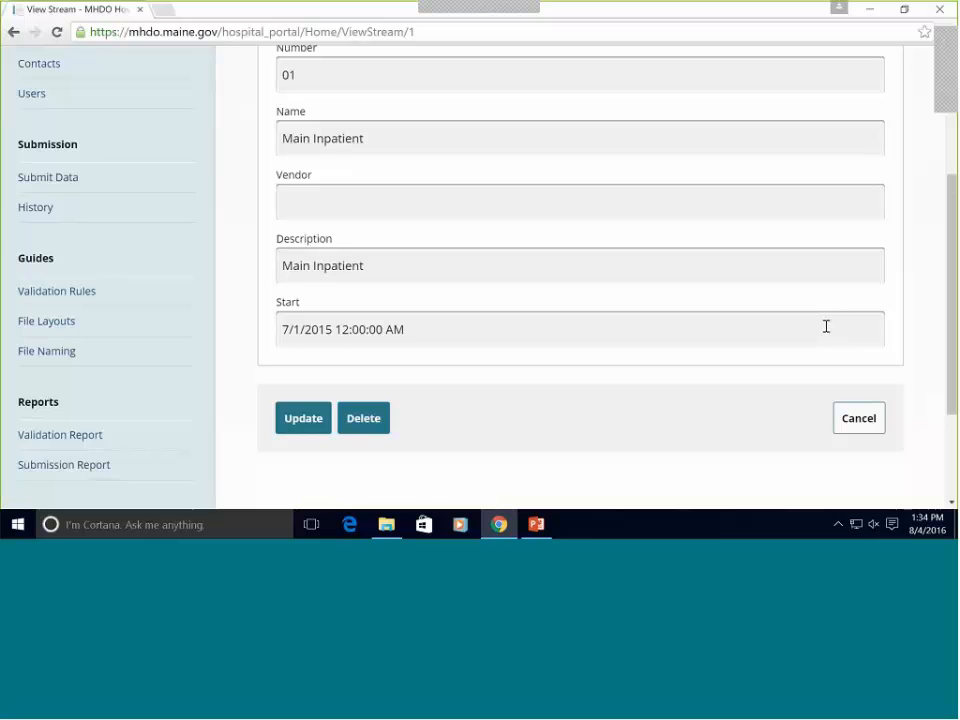
{"action": "scroll", "coordinate": [826, 326], "scroll_direction": "up", "scroll_amount": 2}
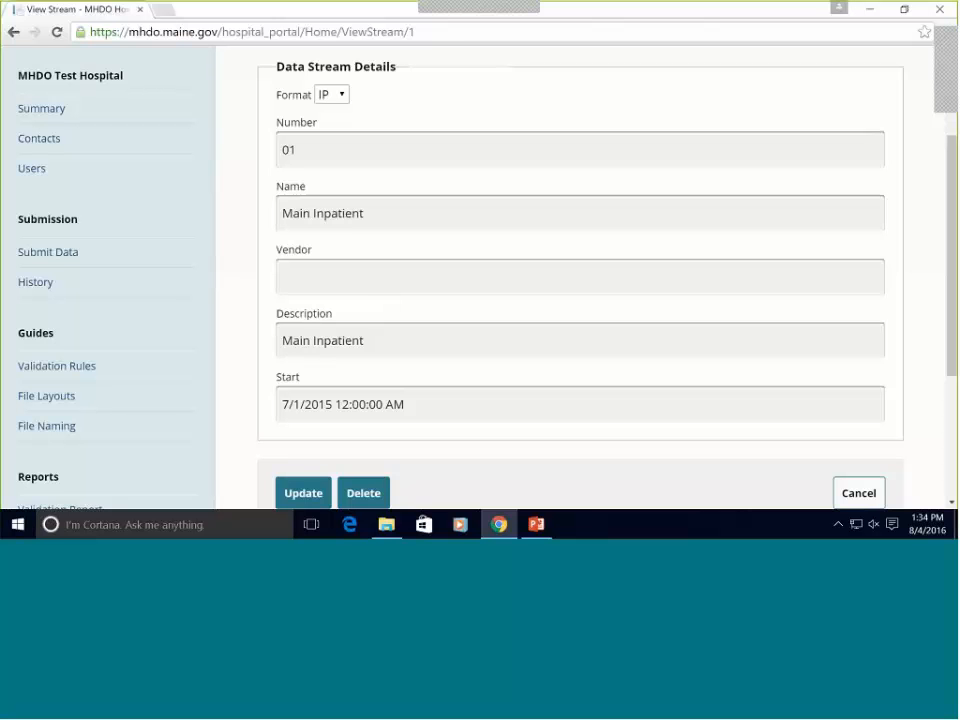
{"action": "left_click", "coordinate": [12, 33]}
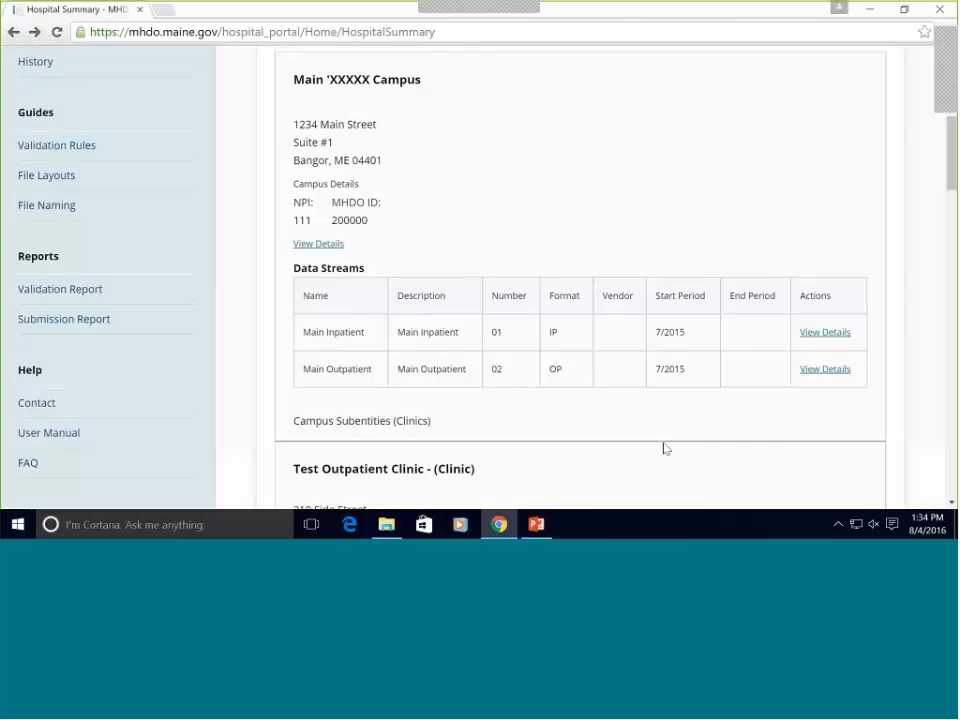
View the site details of the Main 'XXXXX Campus, and return to the hospital summary to look over its data streams.
{"action": "scroll", "coordinate": [664, 446], "scroll_direction": "up", "scroll_amount": 2}
{"action": "scroll", "coordinate": [590, 420], "scroll_direction": "up", "scroll_amount": 1}
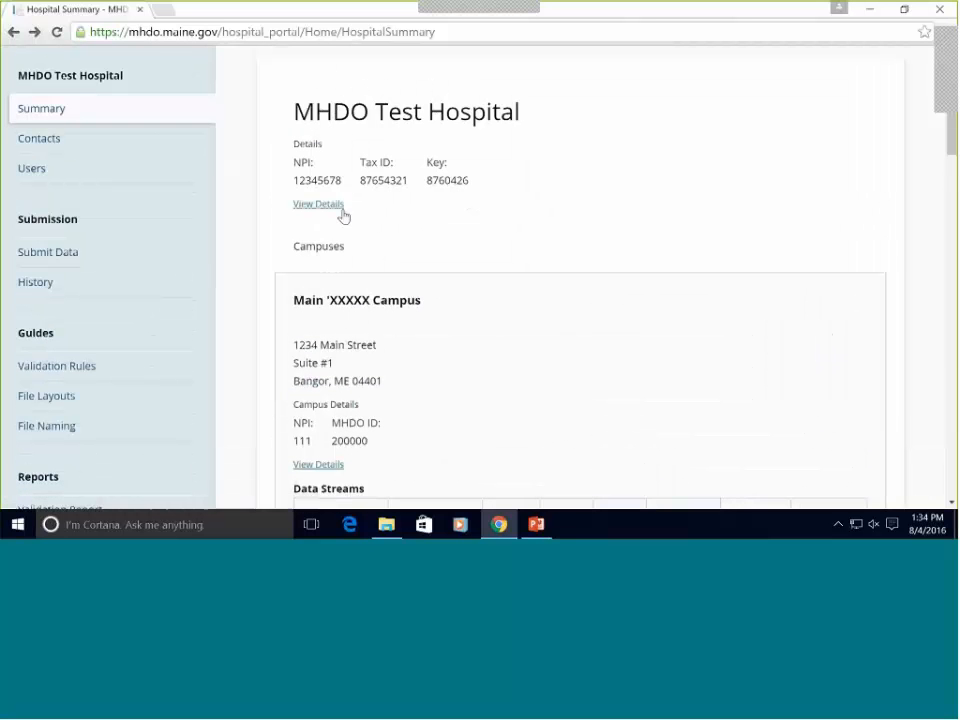
{"action": "left_click", "coordinate": [335, 465]}
{"action": "scroll", "coordinate": [398, 446], "scroll_direction": "down", "scroll_amount": 2}
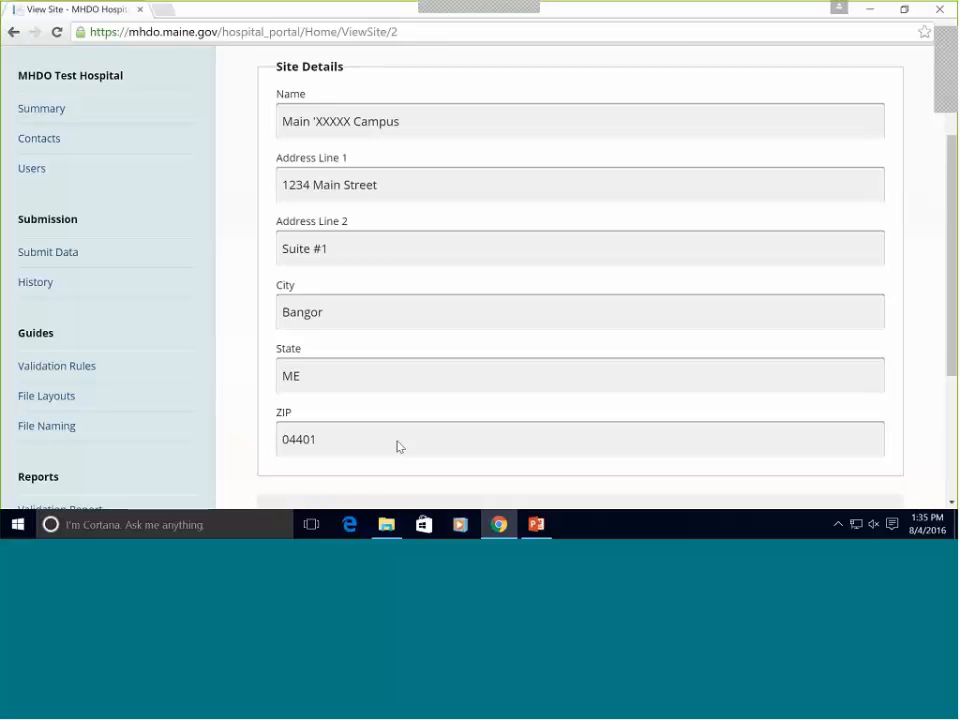
{"action": "scroll", "coordinate": [397, 445], "scroll_direction": "down", "scroll_amount": 1}
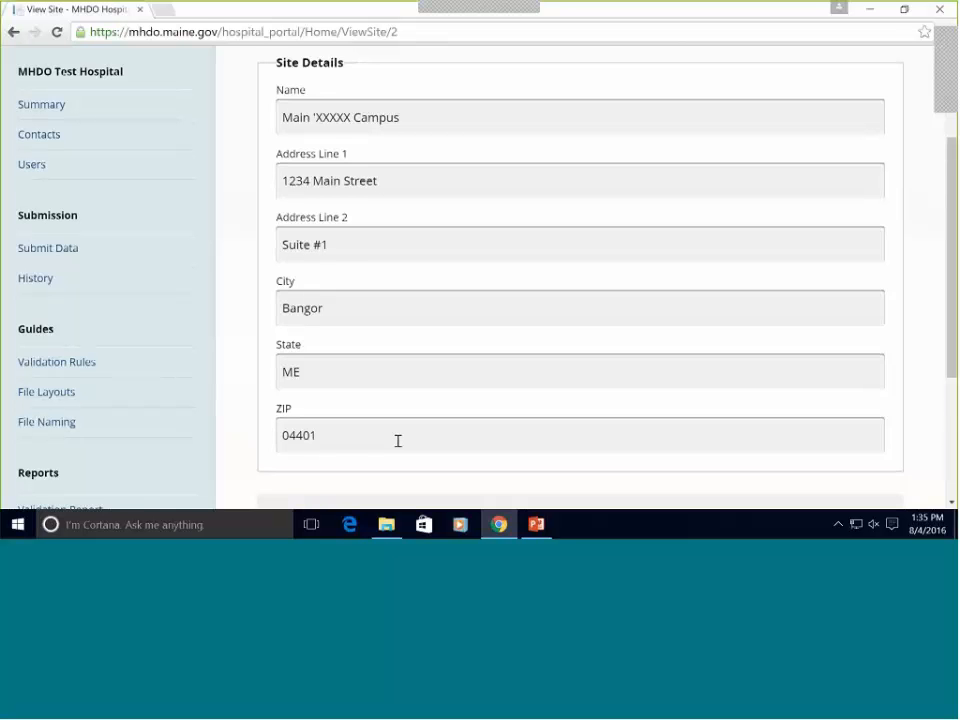
{"action": "scroll", "coordinate": [396, 446], "scroll_direction": "up", "scroll_amount": 3}
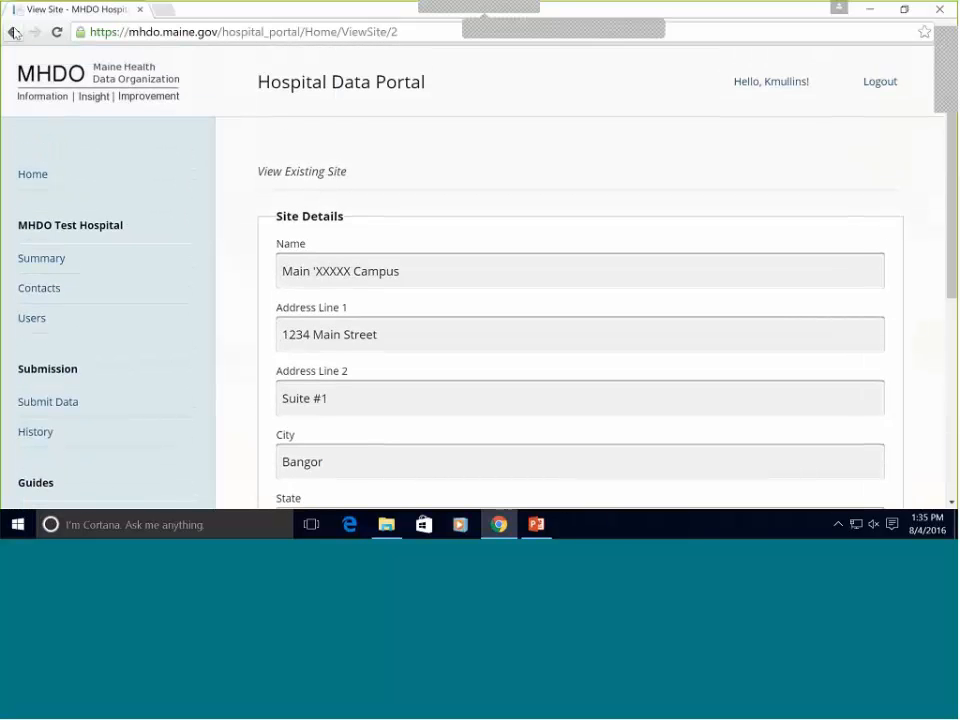
{"action": "left_click", "coordinate": [14, 32]}
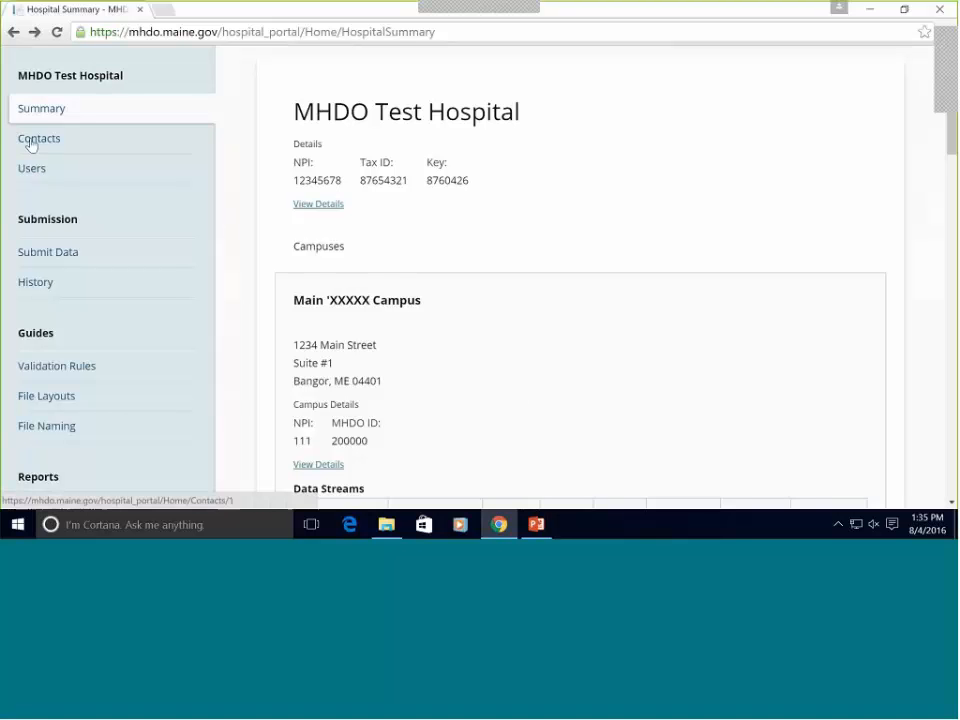
{"action": "scroll", "coordinate": [146, 219], "scroll_direction": "down", "scroll_amount": 3}
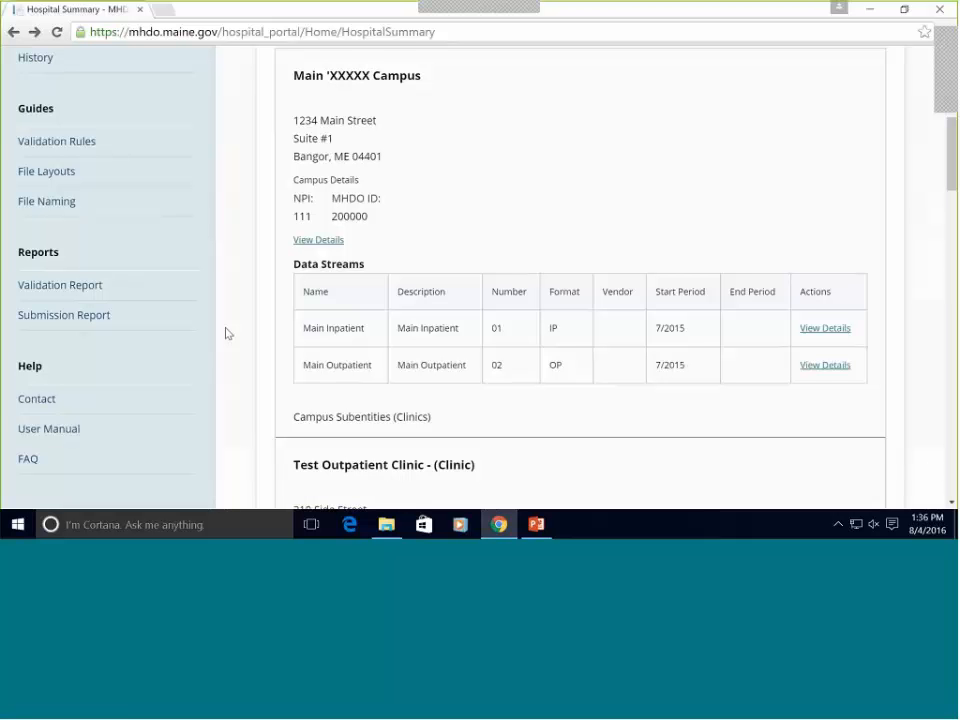
{"action": "scroll", "coordinate": [228, 333], "scroll_direction": "up", "scroll_amount": 2}
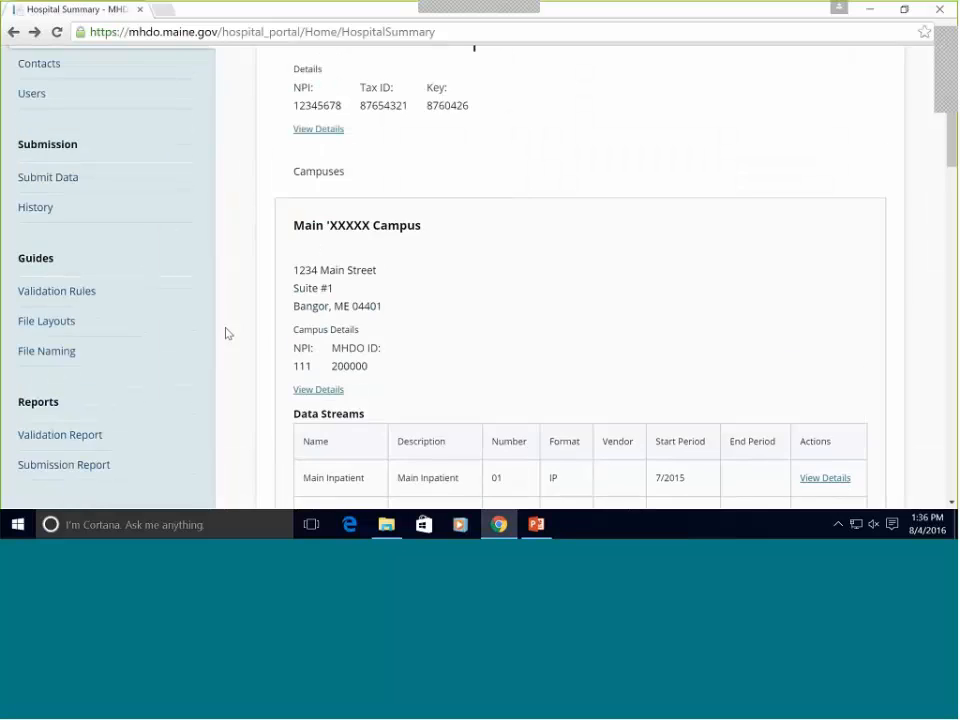
{"action": "scroll", "coordinate": [228, 333], "scroll_direction": "up", "scroll_amount": 1}
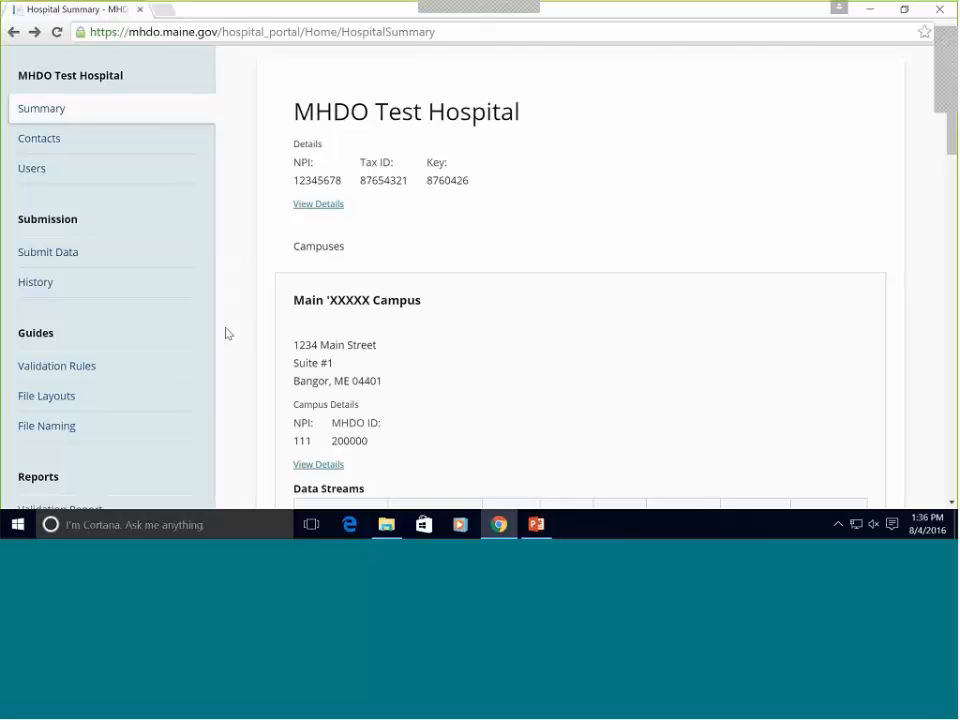
Open the hospital's contacts list and review the contacts with their assigned roles.
{"action": "left_click", "coordinate": [47, 139]}
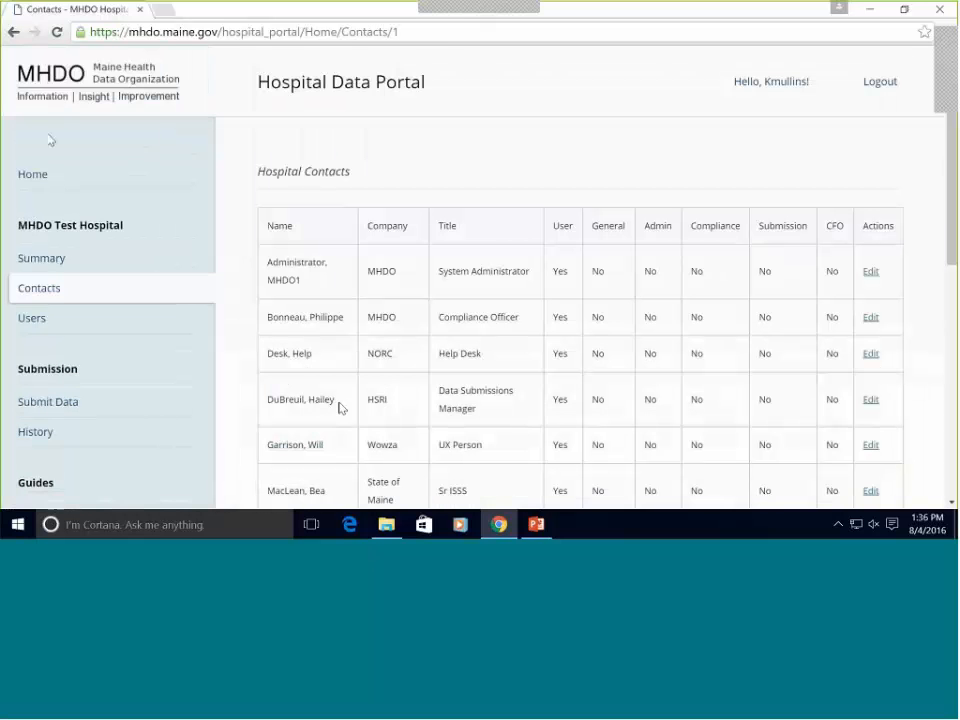
{"action": "scroll", "coordinate": [339, 403], "scroll_direction": "down", "scroll_amount": 2}
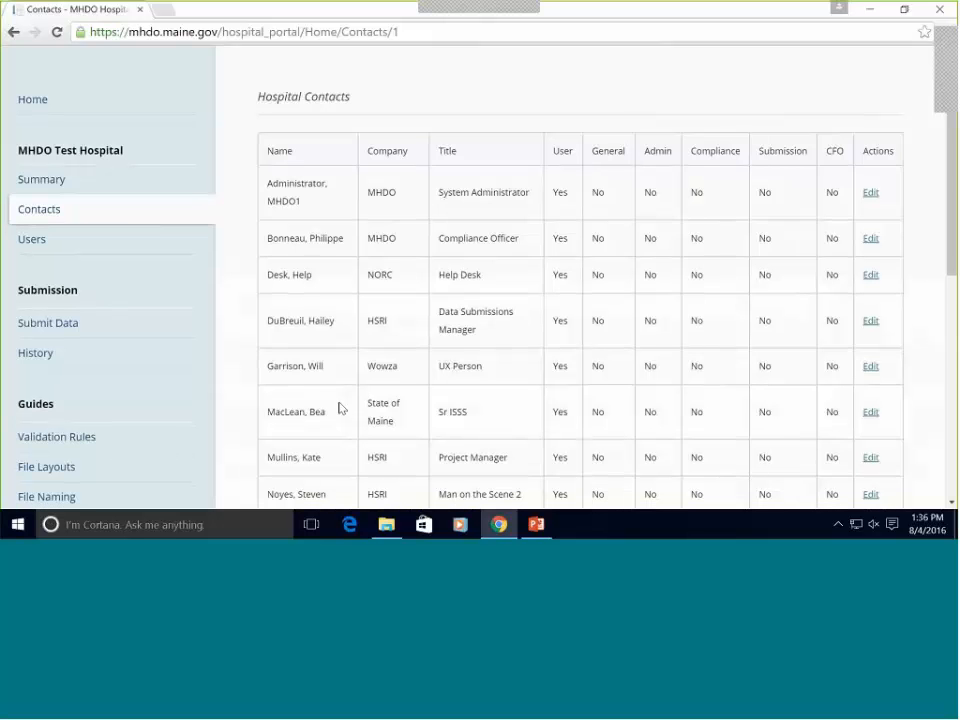
{"action": "scroll", "coordinate": [338, 408], "scroll_direction": "down", "scroll_amount": 3}
{"action": "scroll", "coordinate": [133, 307], "scroll_direction": "up", "scroll_amount": 3}
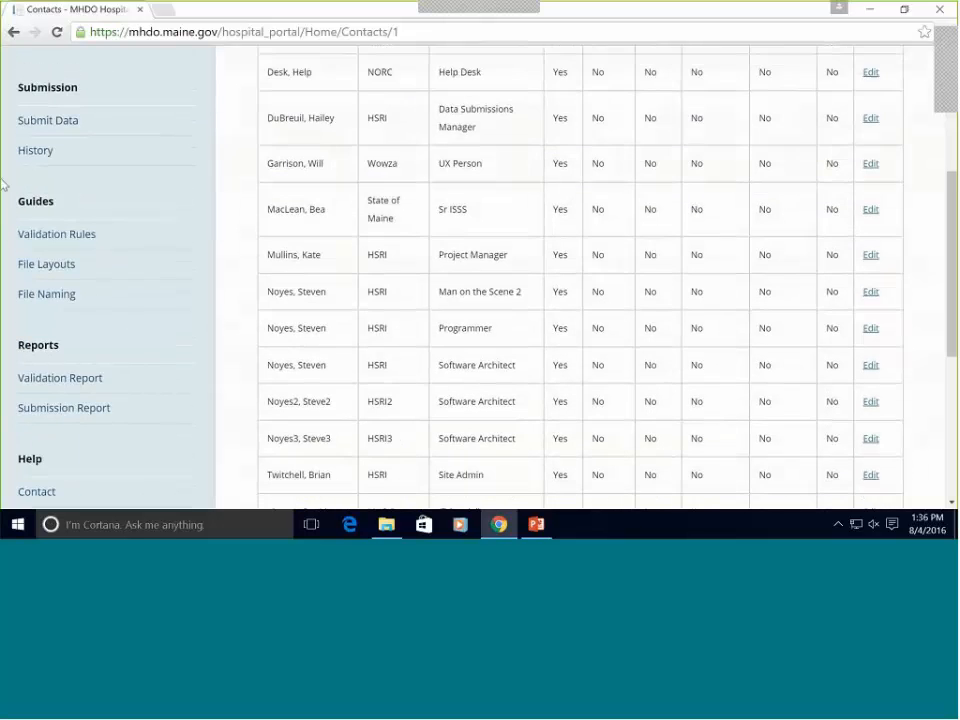
Open the hospital's approved users and review their submitter and administrator rights and the option to invite users.
{"action": "left_click", "coordinate": [32, 242]}
{"action": "scroll", "coordinate": [910, 445], "scroll_direction": "down", "scroll_amount": 3}
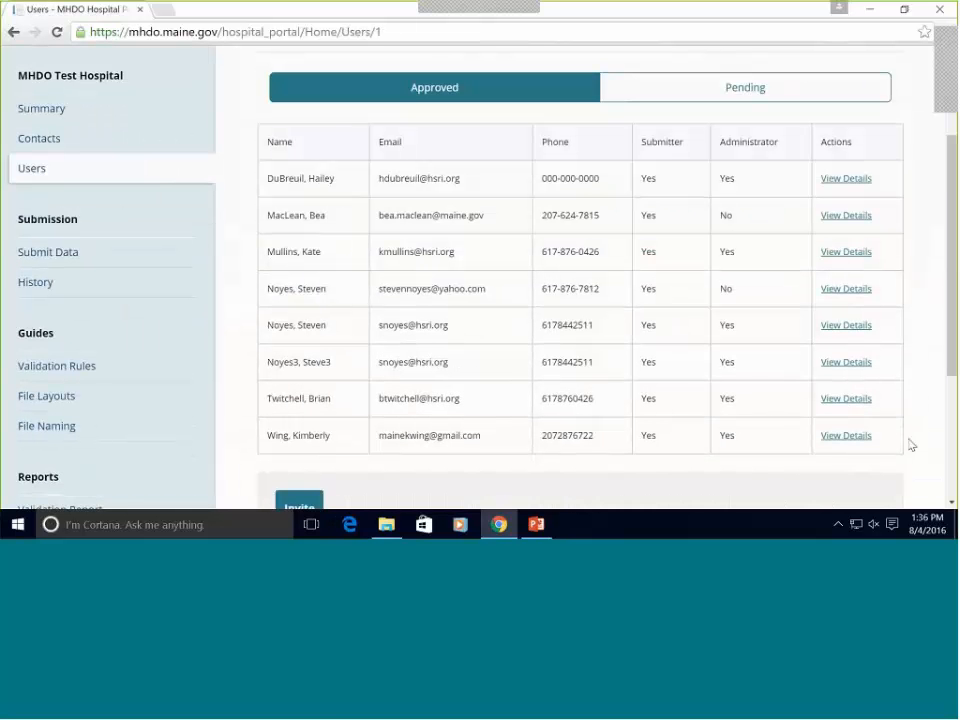
{"action": "scroll", "coordinate": [910, 445], "scroll_direction": "down", "scroll_amount": 1}
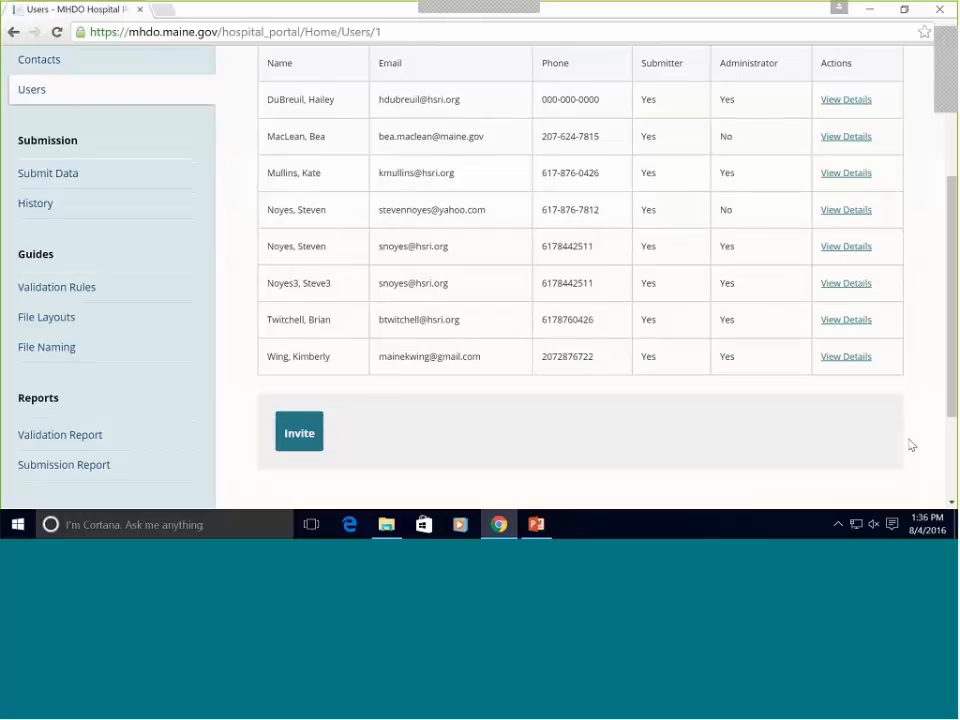
{"action": "scroll", "coordinate": [910, 445], "scroll_direction": "down", "scroll_amount": 1}
{"action": "scroll", "coordinate": [910, 445], "scroll_direction": "up", "scroll_amount": 2}
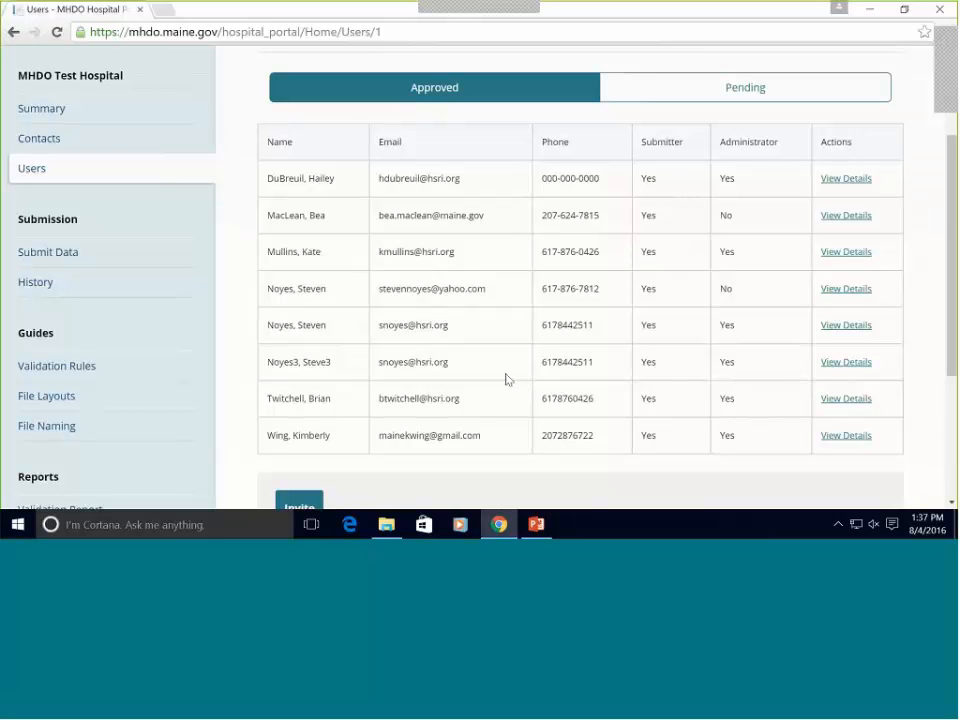
{"action": "scroll", "coordinate": [506, 379], "scroll_direction": "up", "scroll_amount": 1}
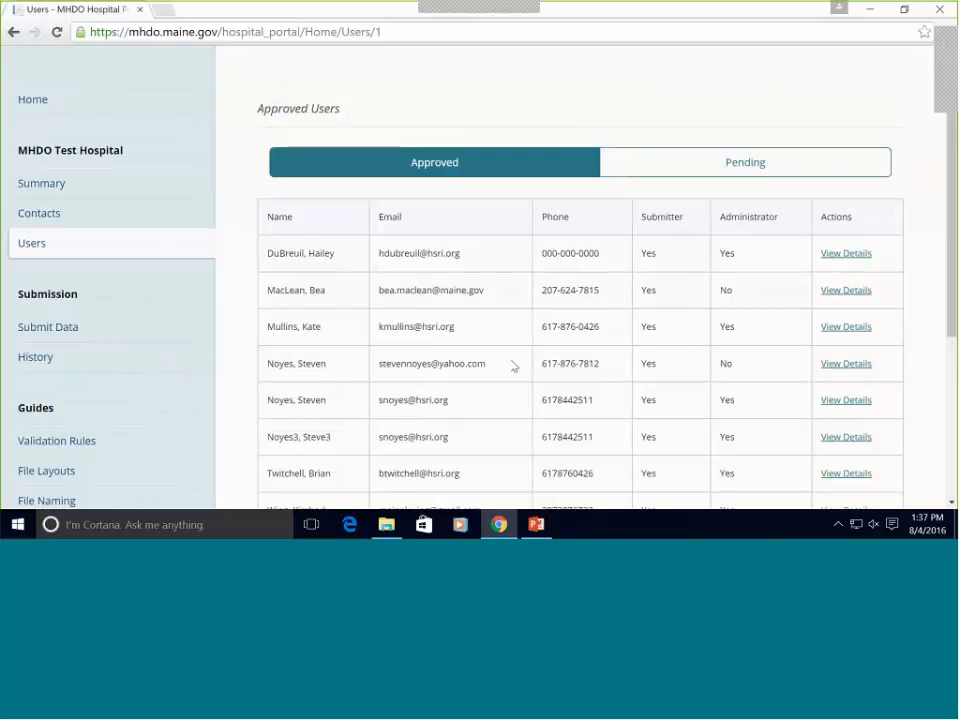
{"action": "scroll", "coordinate": [405, 343], "scroll_direction": "down", "scroll_amount": 3}
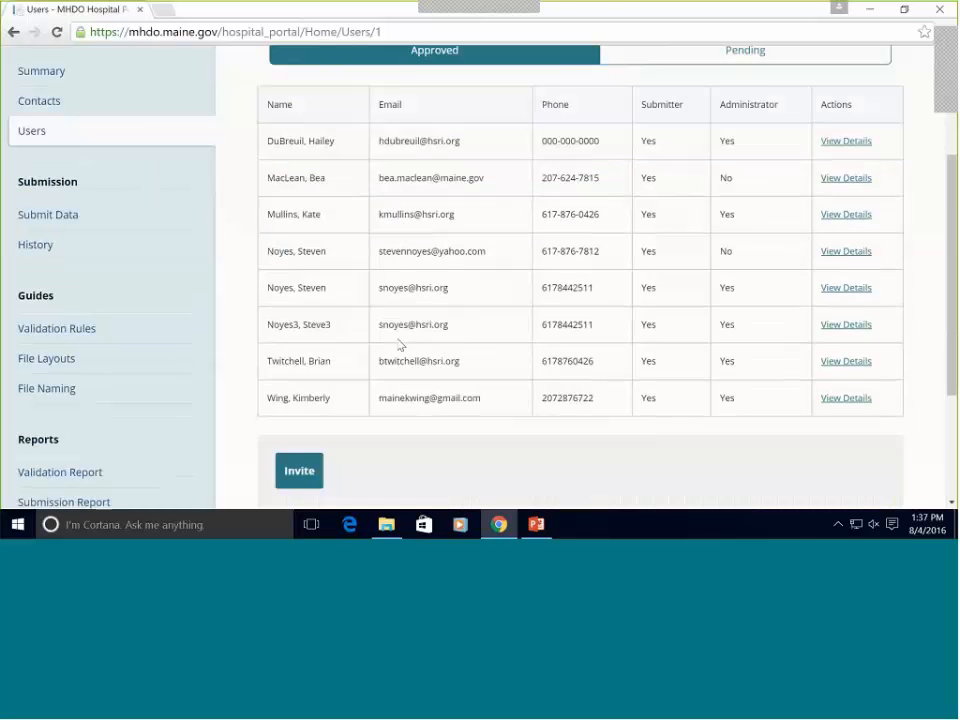
Check the portal's help contacts, and open the user manual to review its table of contents.
{"action": "scroll", "coordinate": [71, 291], "scroll_direction": "down", "scroll_amount": 1}
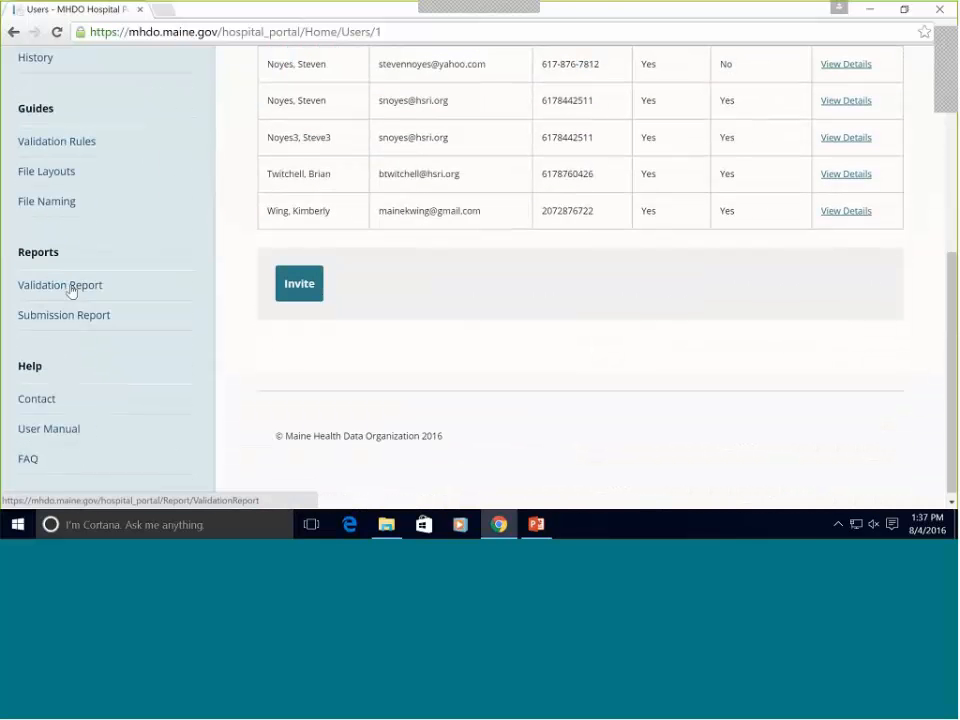
{"action": "left_click", "coordinate": [52, 401]}
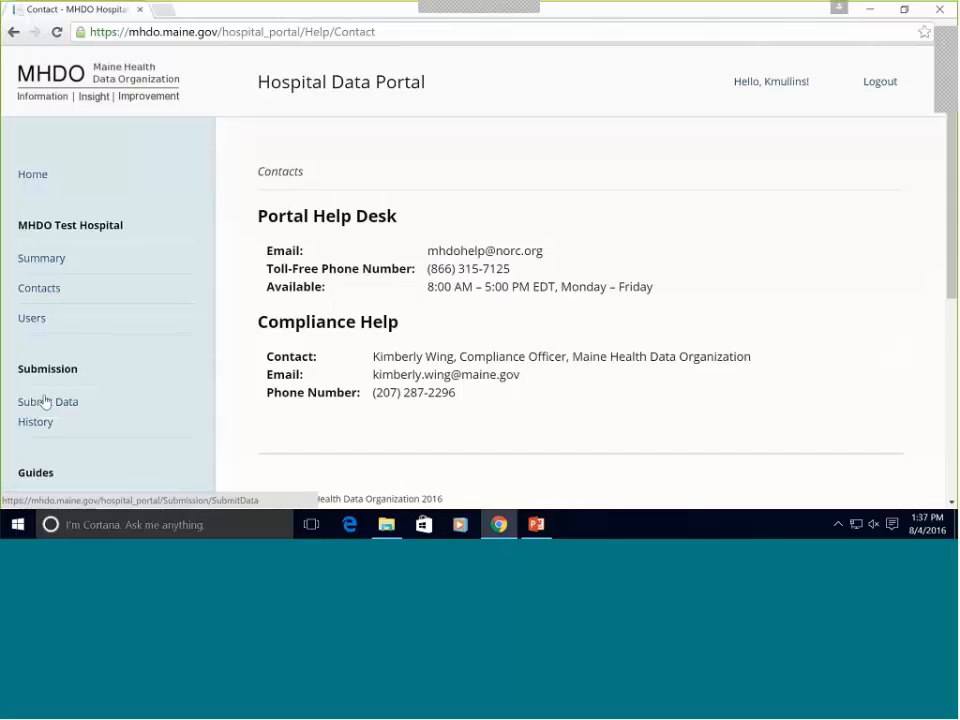
{"action": "scroll", "coordinate": [44, 402], "scroll_direction": "down", "scroll_amount": 5}
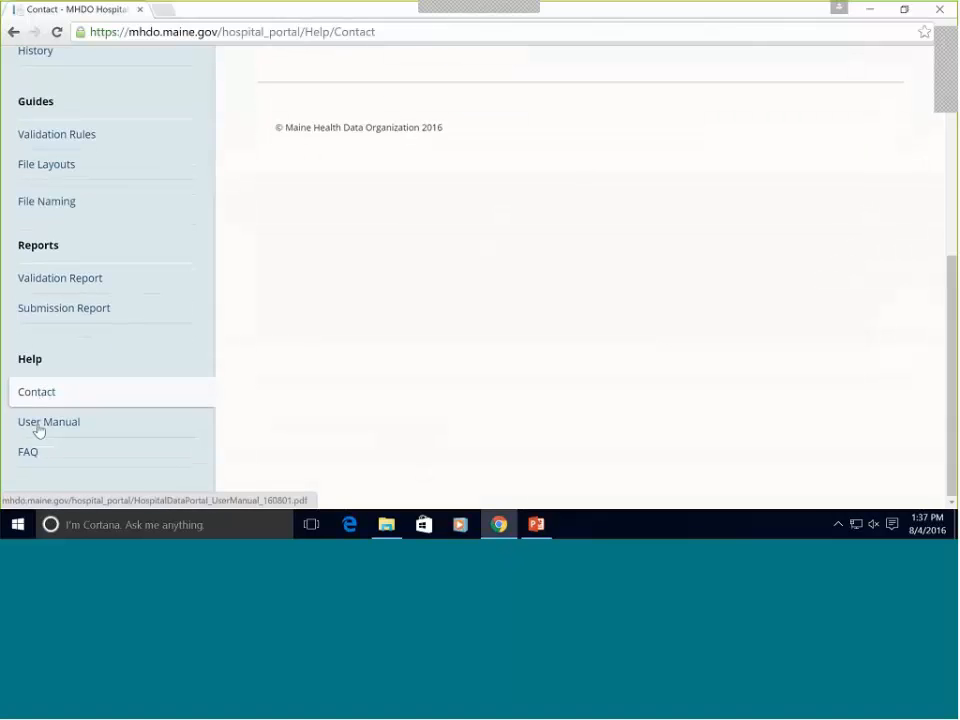
{"action": "left_click", "coordinate": [38, 428]}
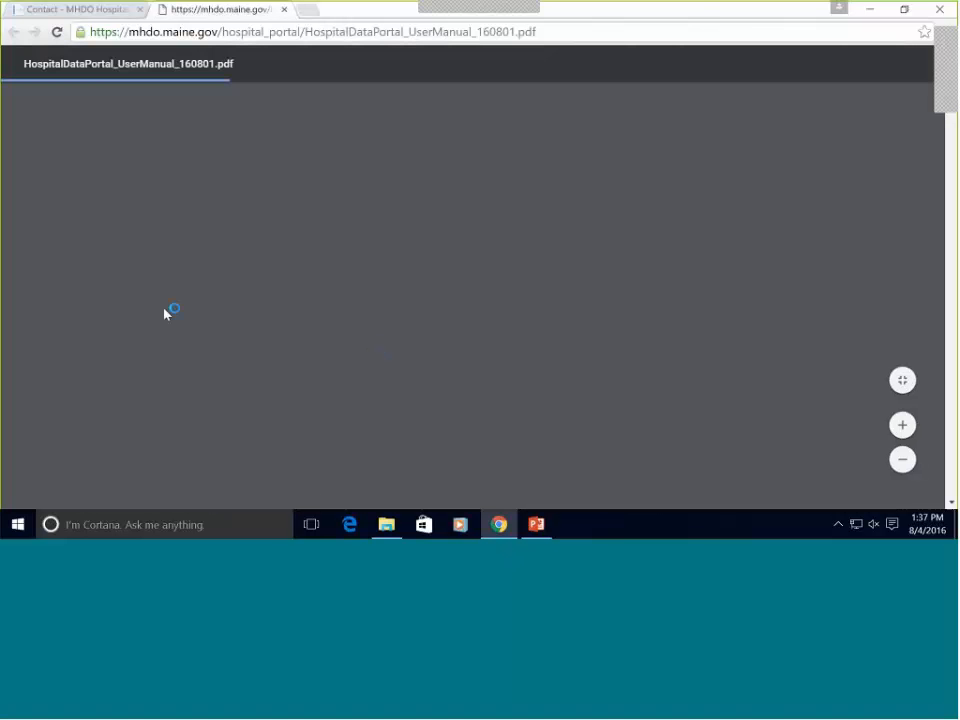
{"action": "scroll", "coordinate": [156, 305], "scroll_direction": "down", "scroll_amount": 3}
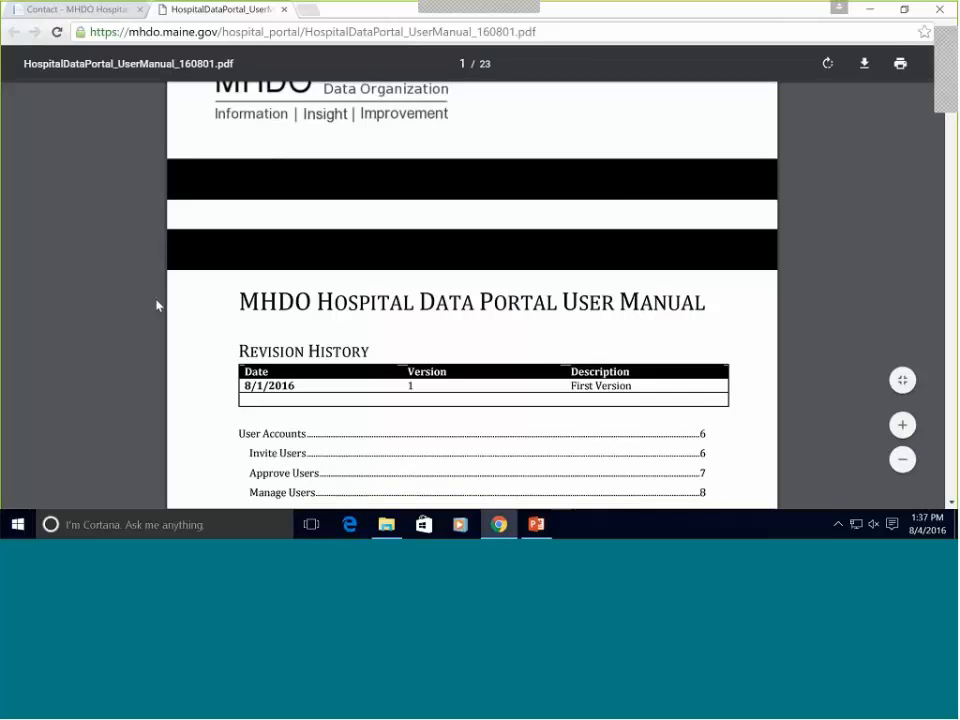
{"action": "scroll", "coordinate": [156, 305], "scroll_direction": "down", "scroll_amount": 5}
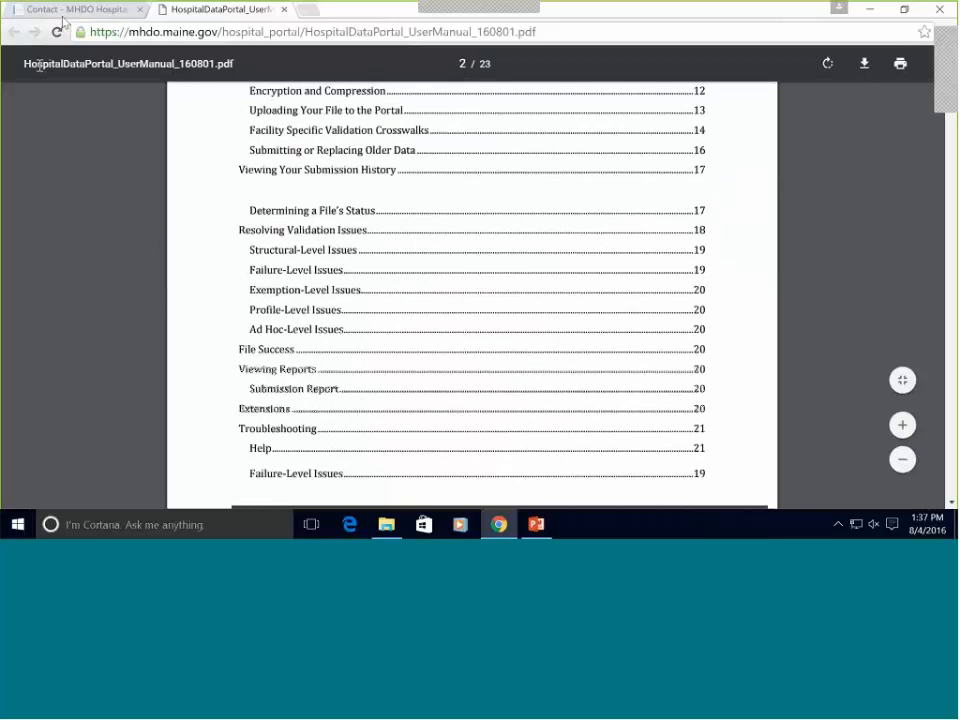
Return to the portal and open the FAQ document to review its contents and the File Naming section.
{"action": "left_click", "coordinate": [71, 10]}
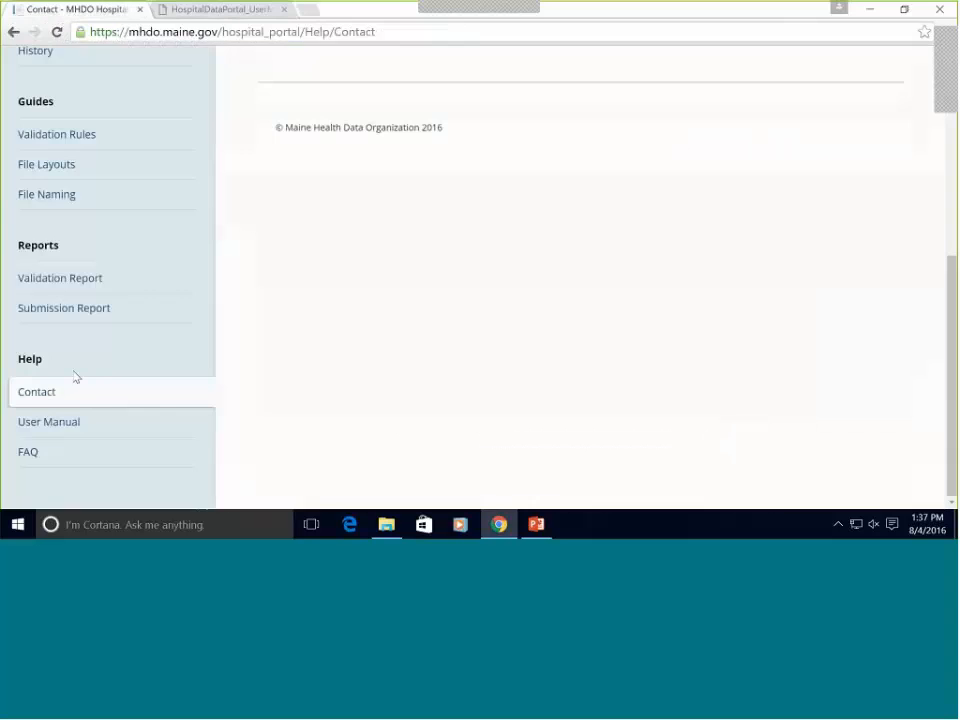
{"action": "left_click", "coordinate": [28, 455]}
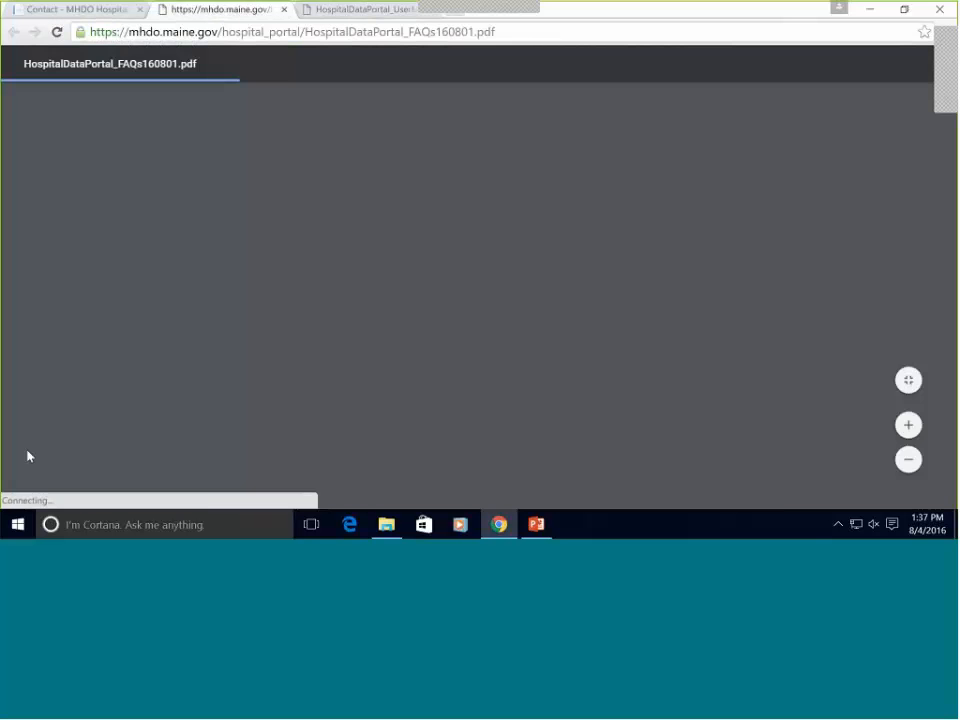
{"action": "scroll", "coordinate": [44, 430], "scroll_direction": "down", "scroll_amount": 2}
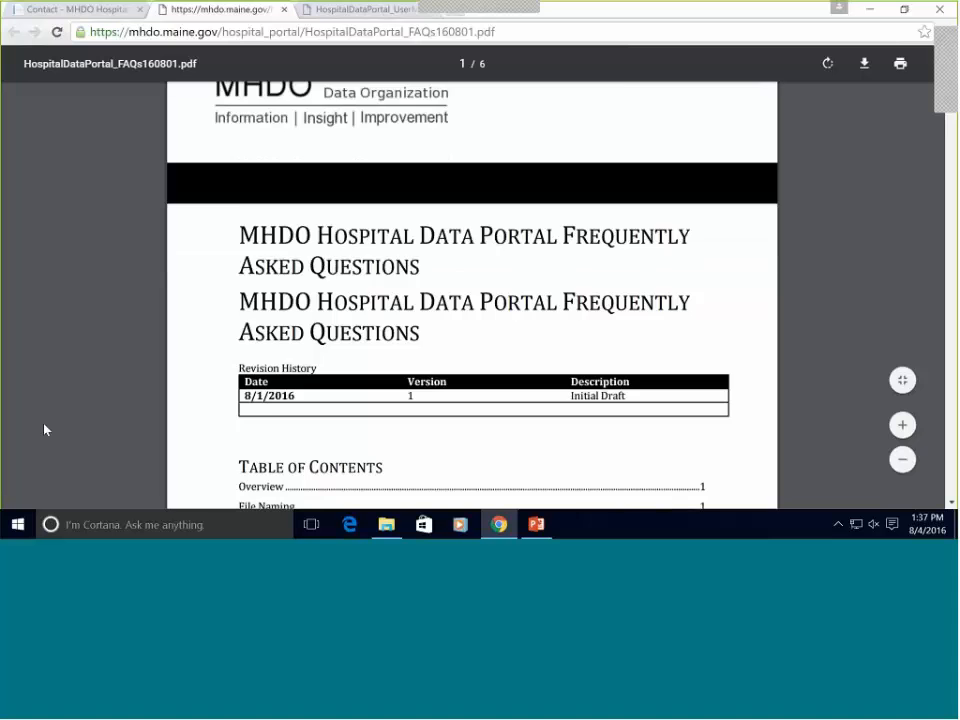
{"action": "scroll", "coordinate": [44, 430], "scroll_direction": "down", "scroll_amount": 2}
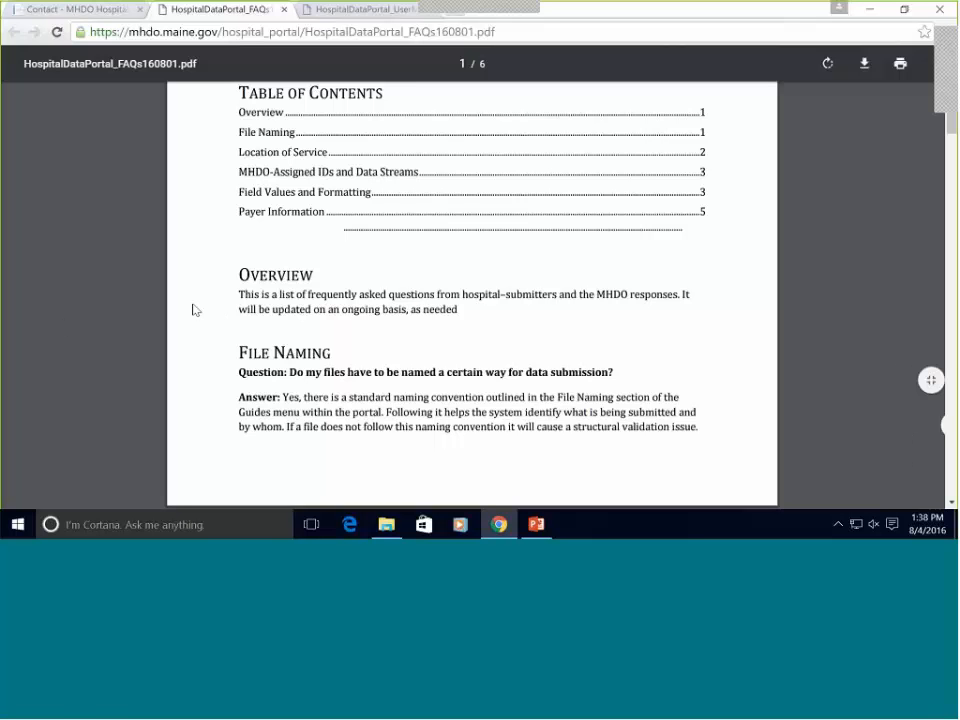
Return to the portal's Contact page and review the Portal Help Desk and Compliance Help details.
{"action": "left_click", "coordinate": [60, 9]}
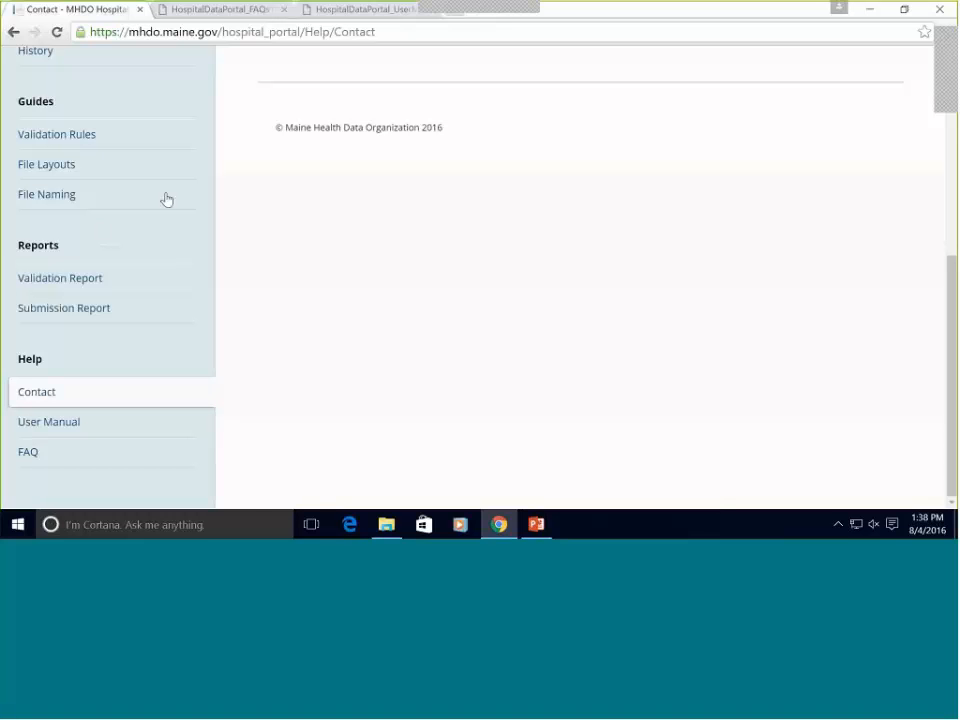
{"action": "left_click", "coordinate": [50, 397]}
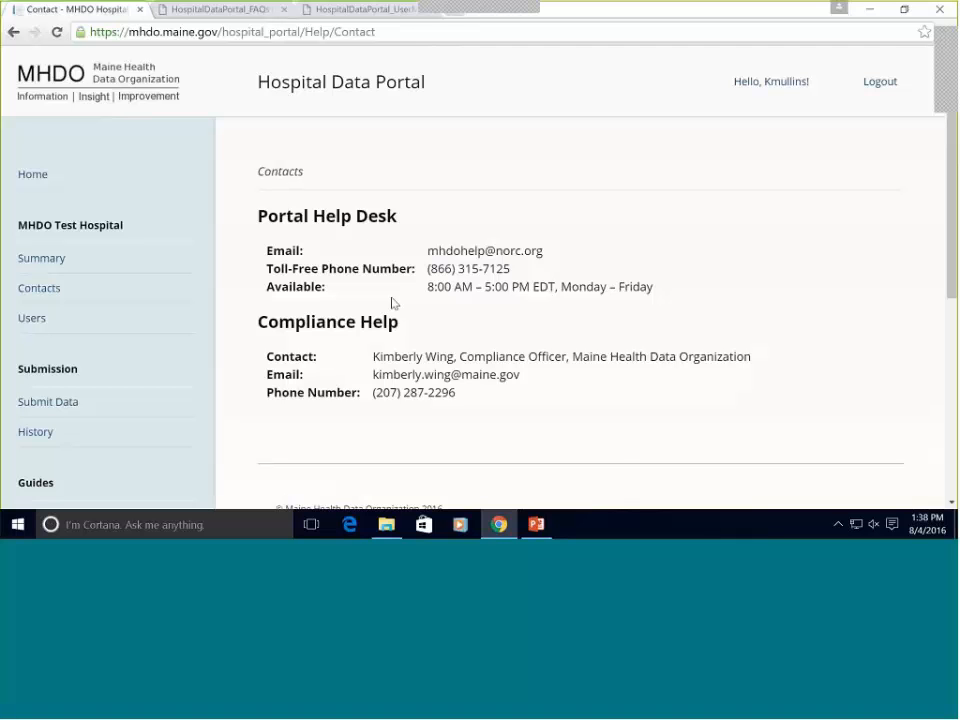
Switch to the training presentation in PowerPoint and start its slide show from the beginning.
{"action": "mouse_move", "coordinate": [535, 537]}
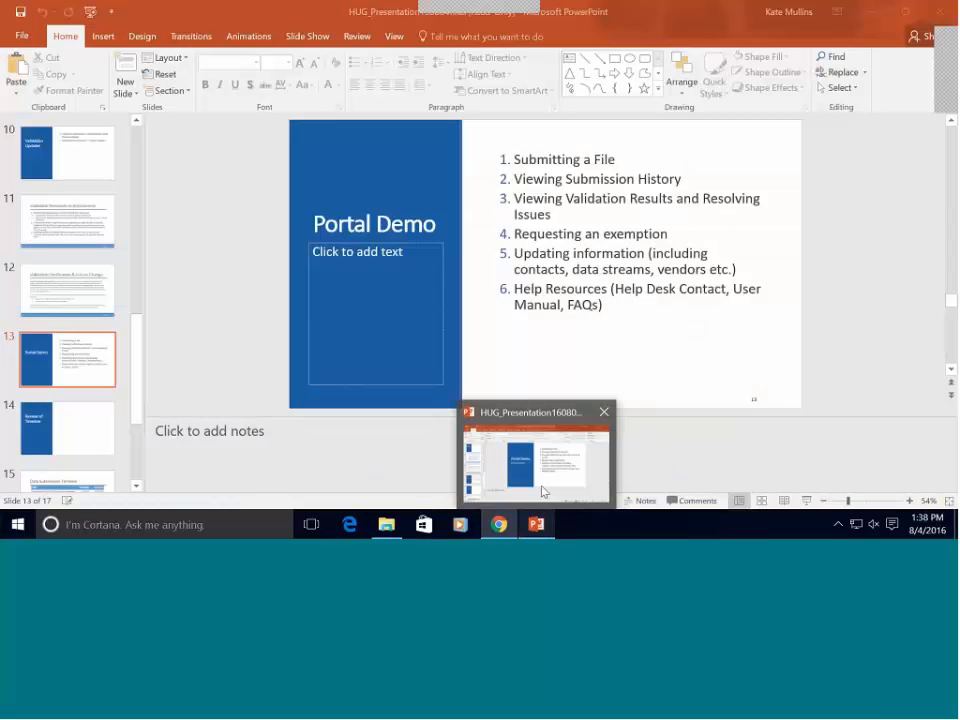
{"action": "left_click", "coordinate": [545, 490]}
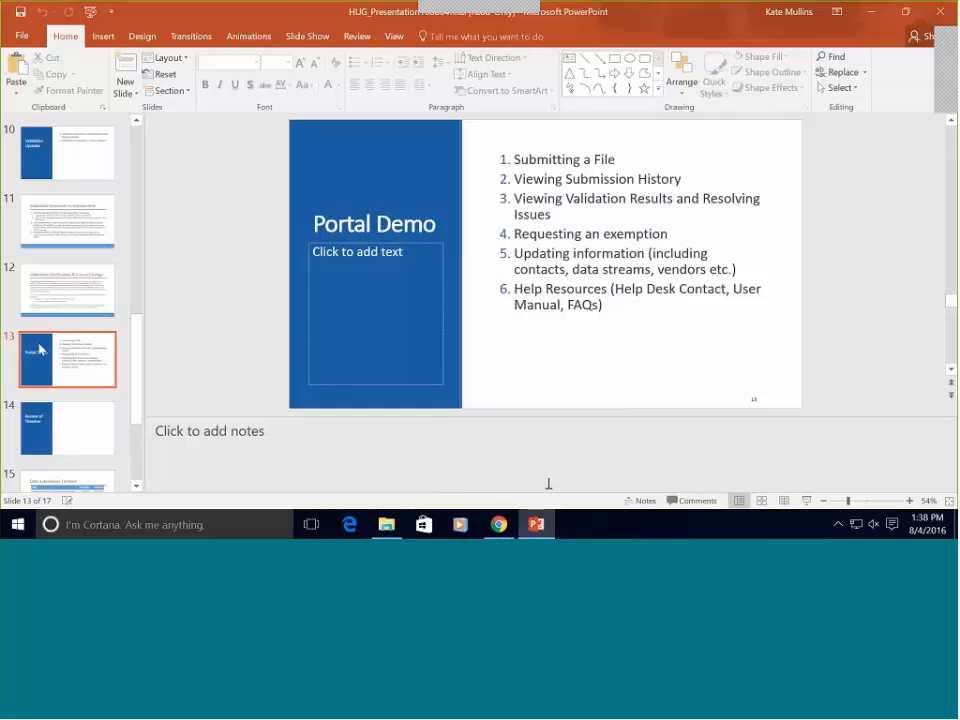
{"action": "left_click", "coordinate": [89, 12]}
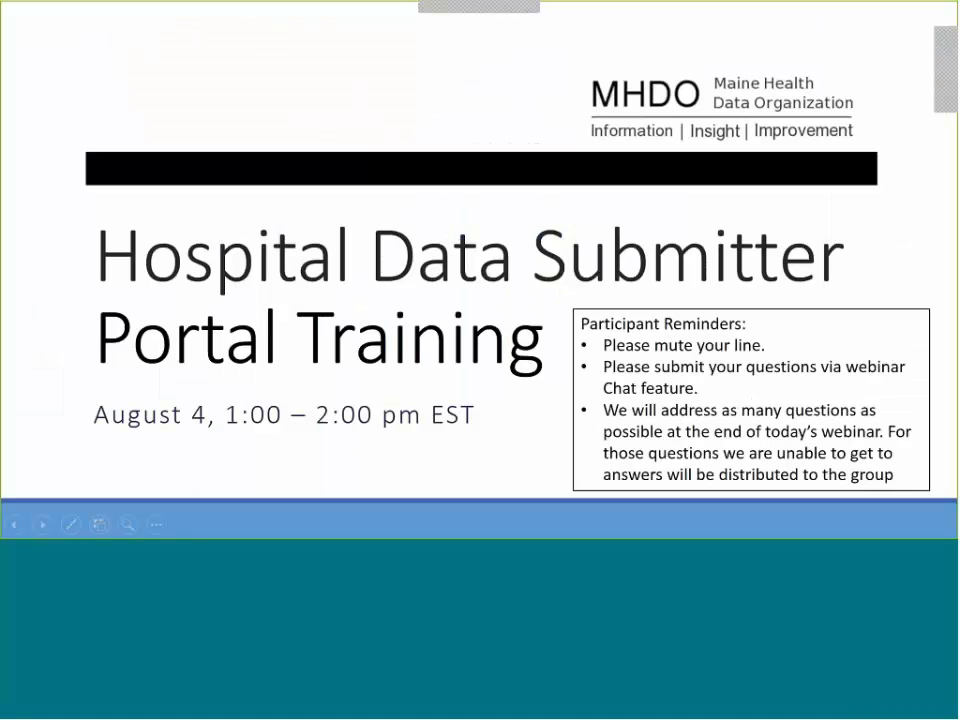
Advance the slide show to the Data Submission Timeline slide, and go back to the Review of Timeline slide.
{"action": "left_click", "coordinate": [190, 348]}
{"action": "left_click", "coordinate": [190, 348]}
{"action": "left_click", "coordinate": [190, 348]}
{"action": "left_click", "coordinate": [190, 348]}
{"action": "left_click", "coordinate": [190, 348]}
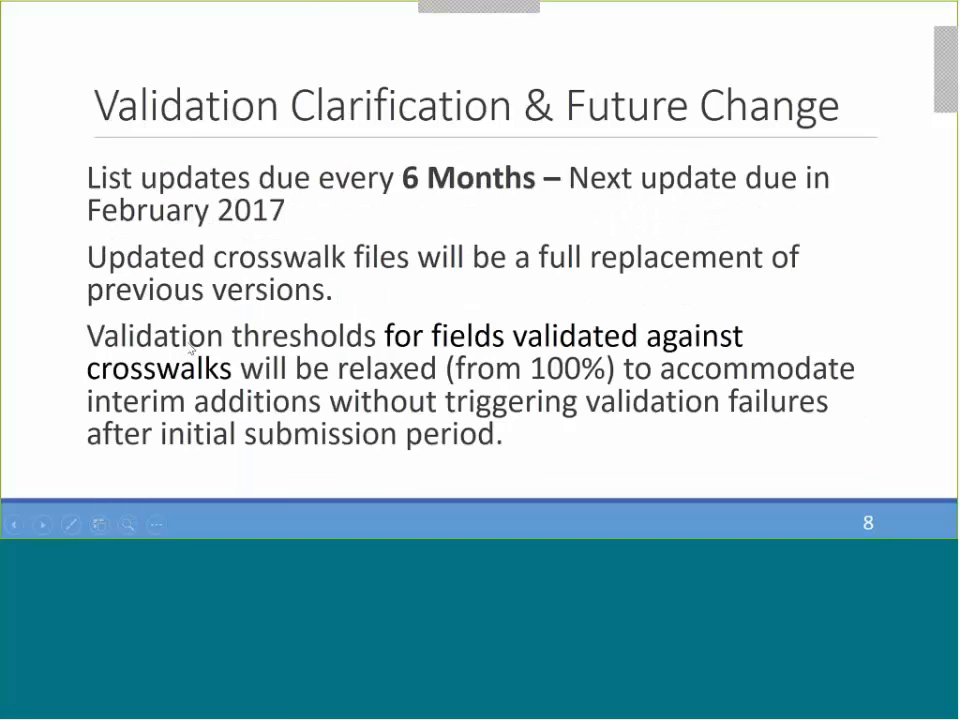
{"action": "scroll", "coordinate": [190, 348], "scroll_direction": "down", "scroll_amount": 6}
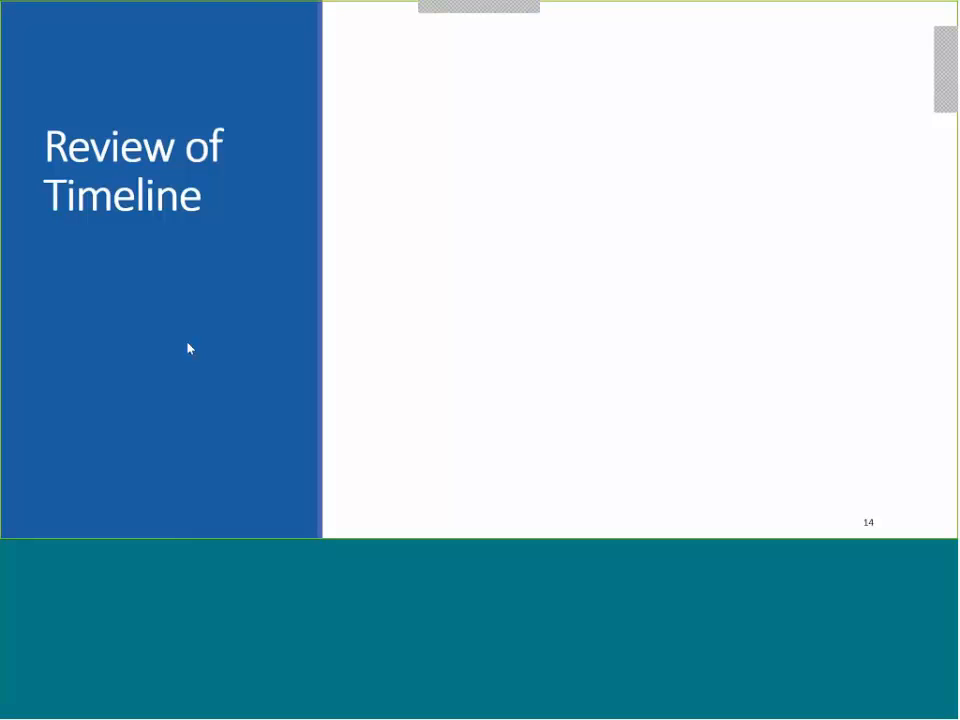
{"action": "left_click", "coordinate": [190, 348]}
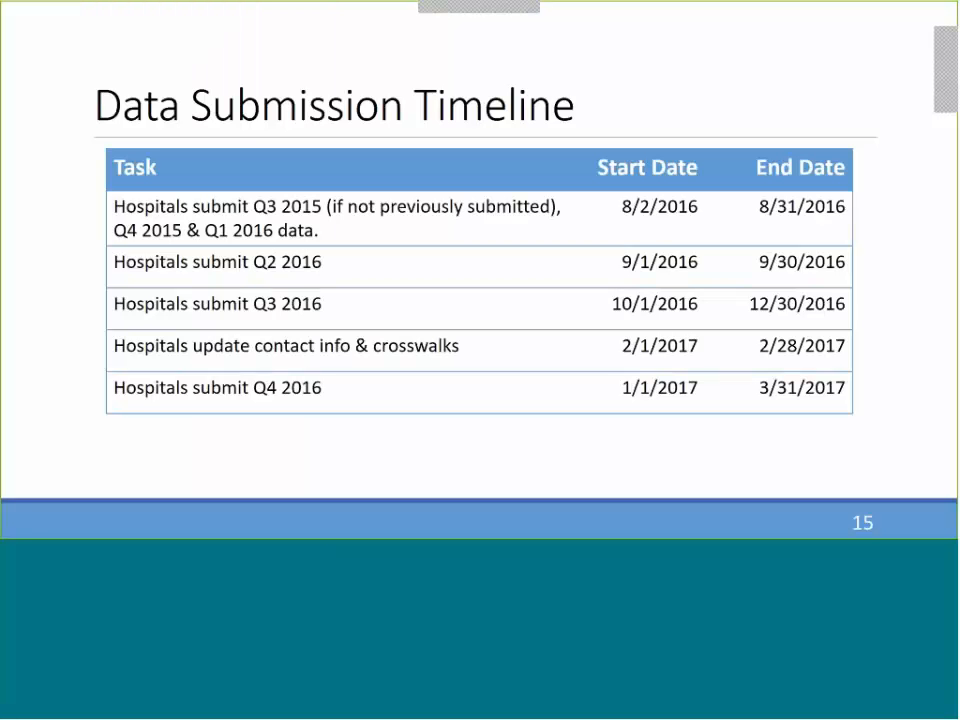
{"action": "key", "text": "Left"}
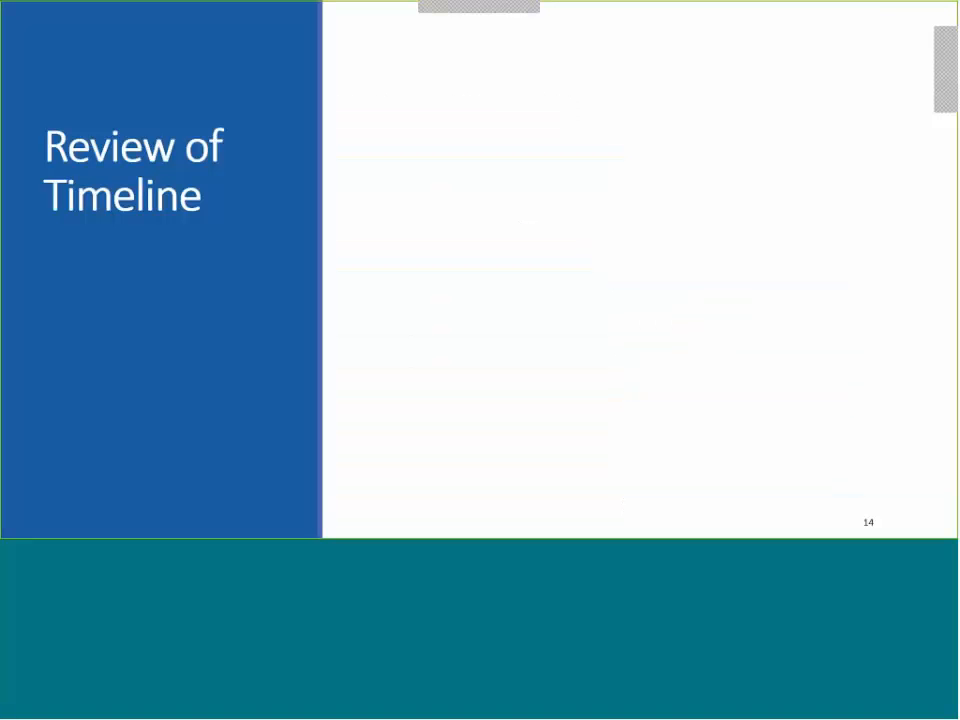